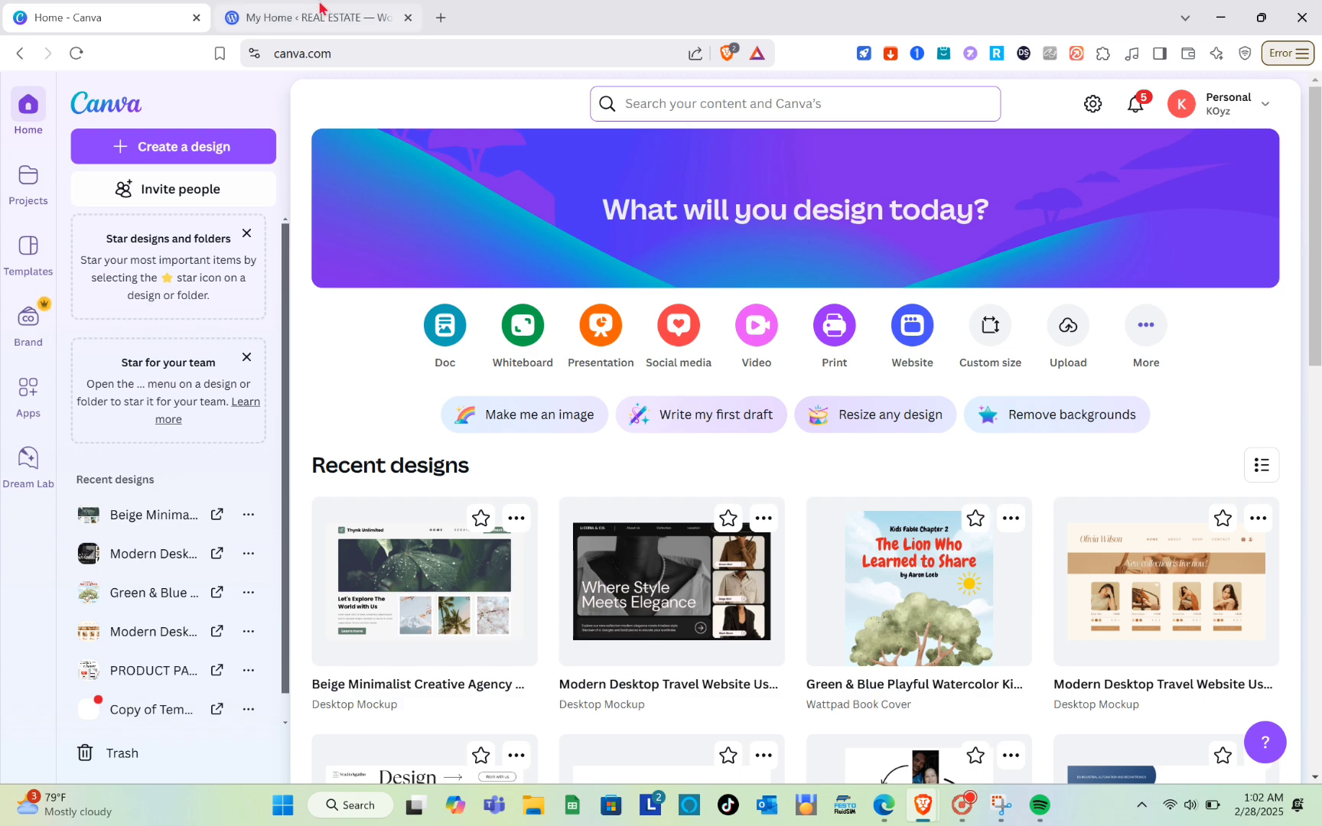
click(319, 8)
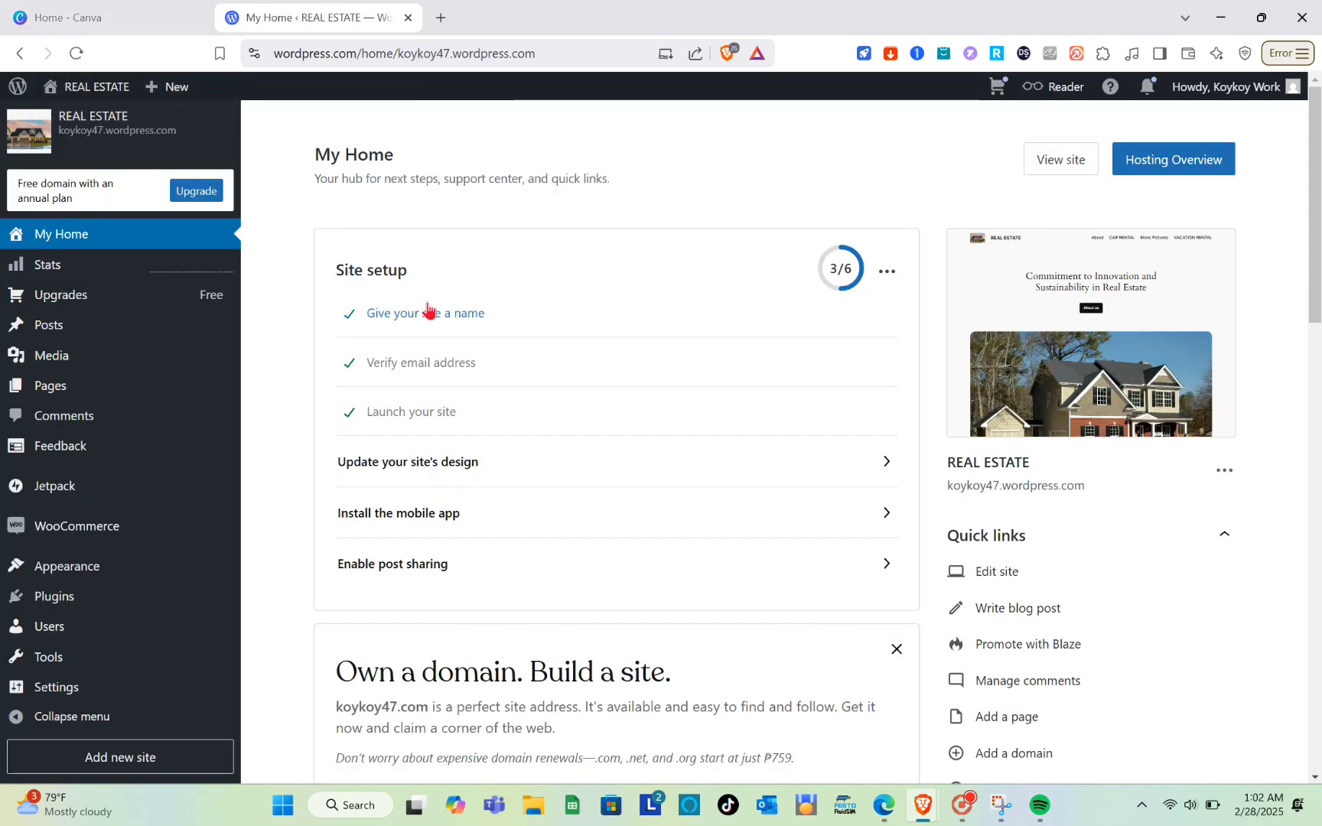
click(83, 11)
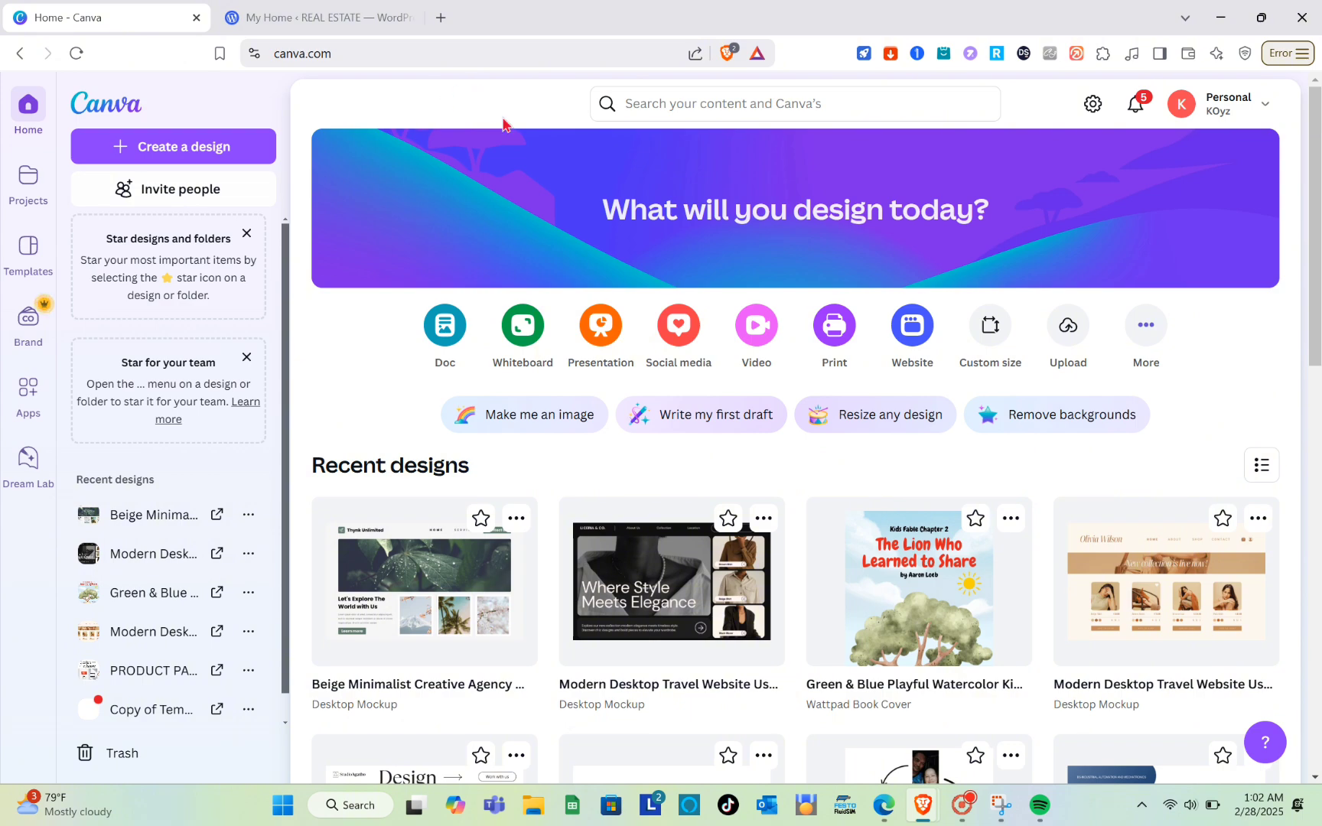
Search the content and templates for "website design".
click(696, 102)
text(we)
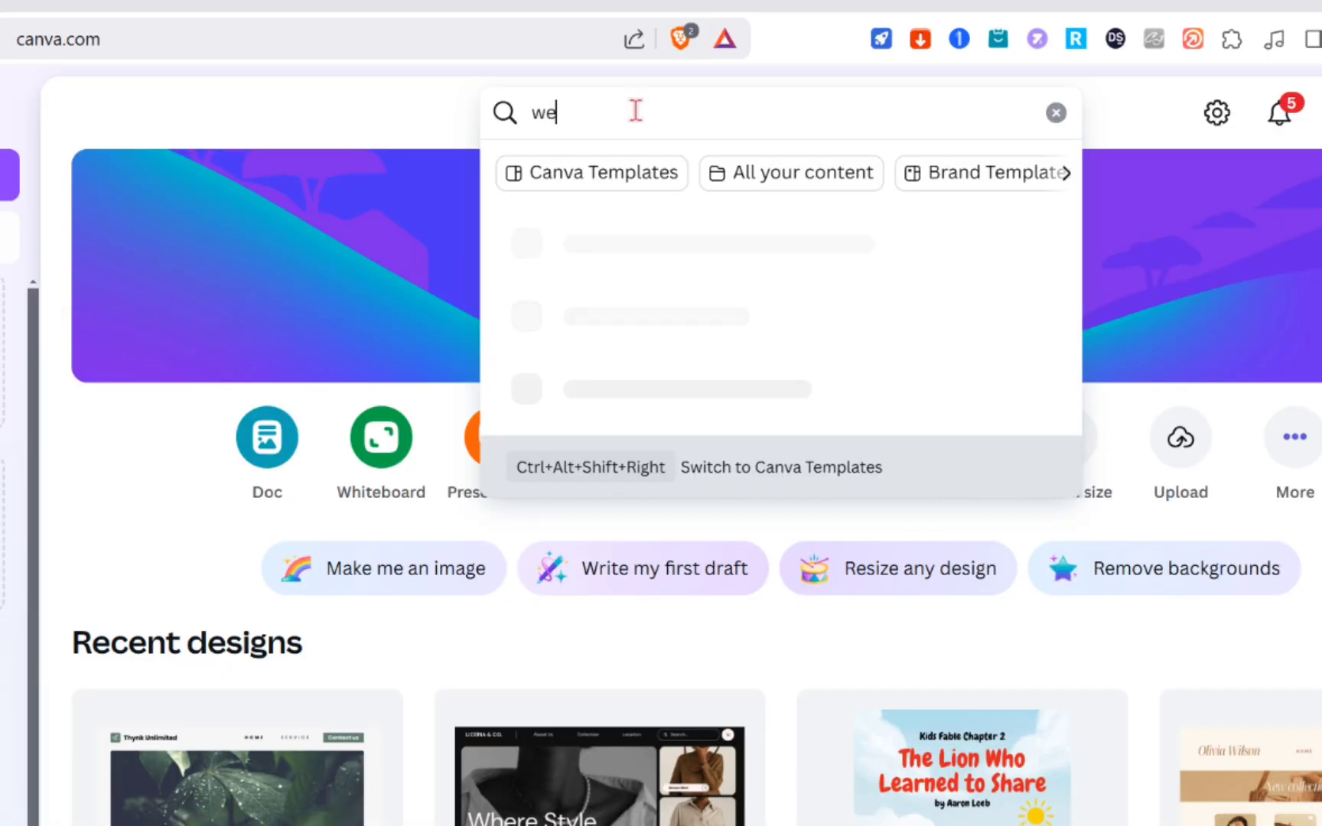
text(bsite design)
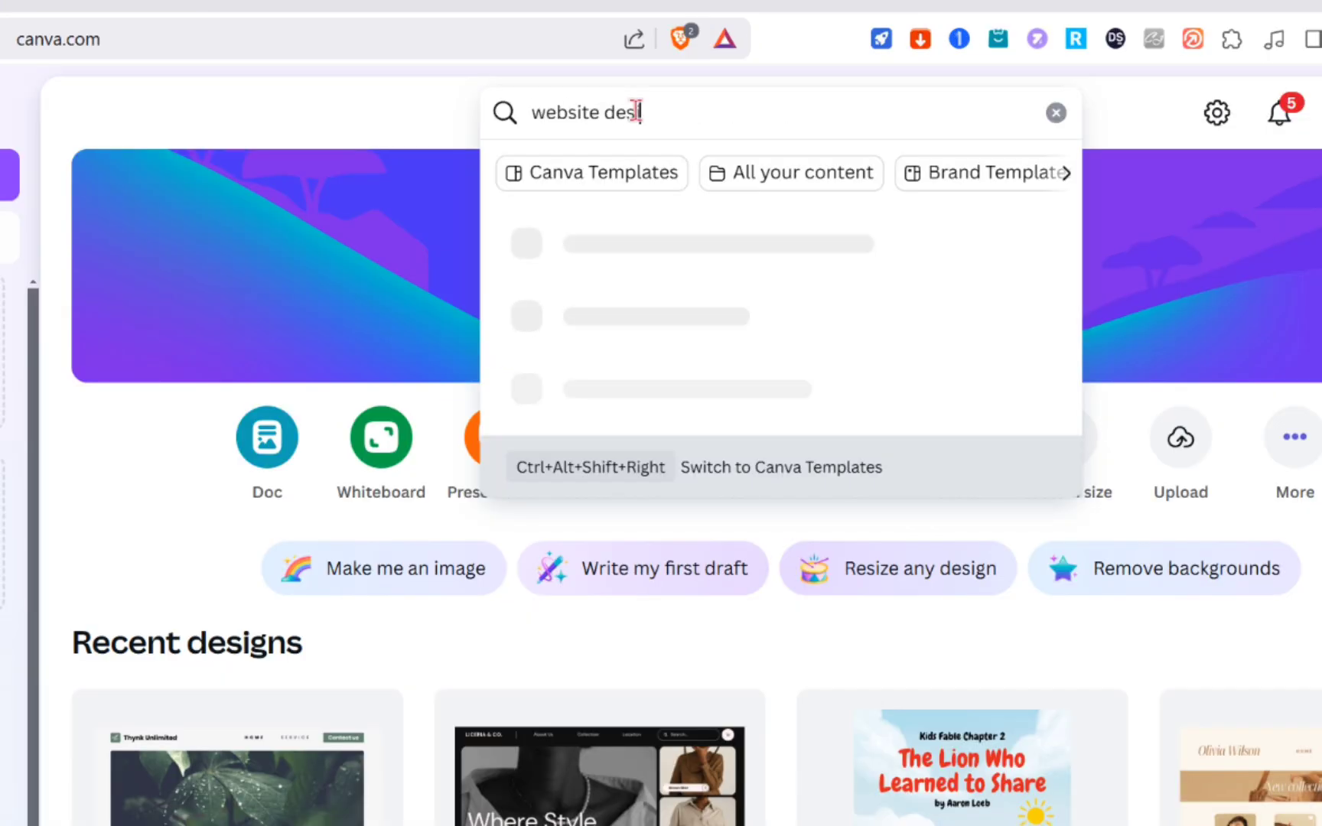
key(Return)
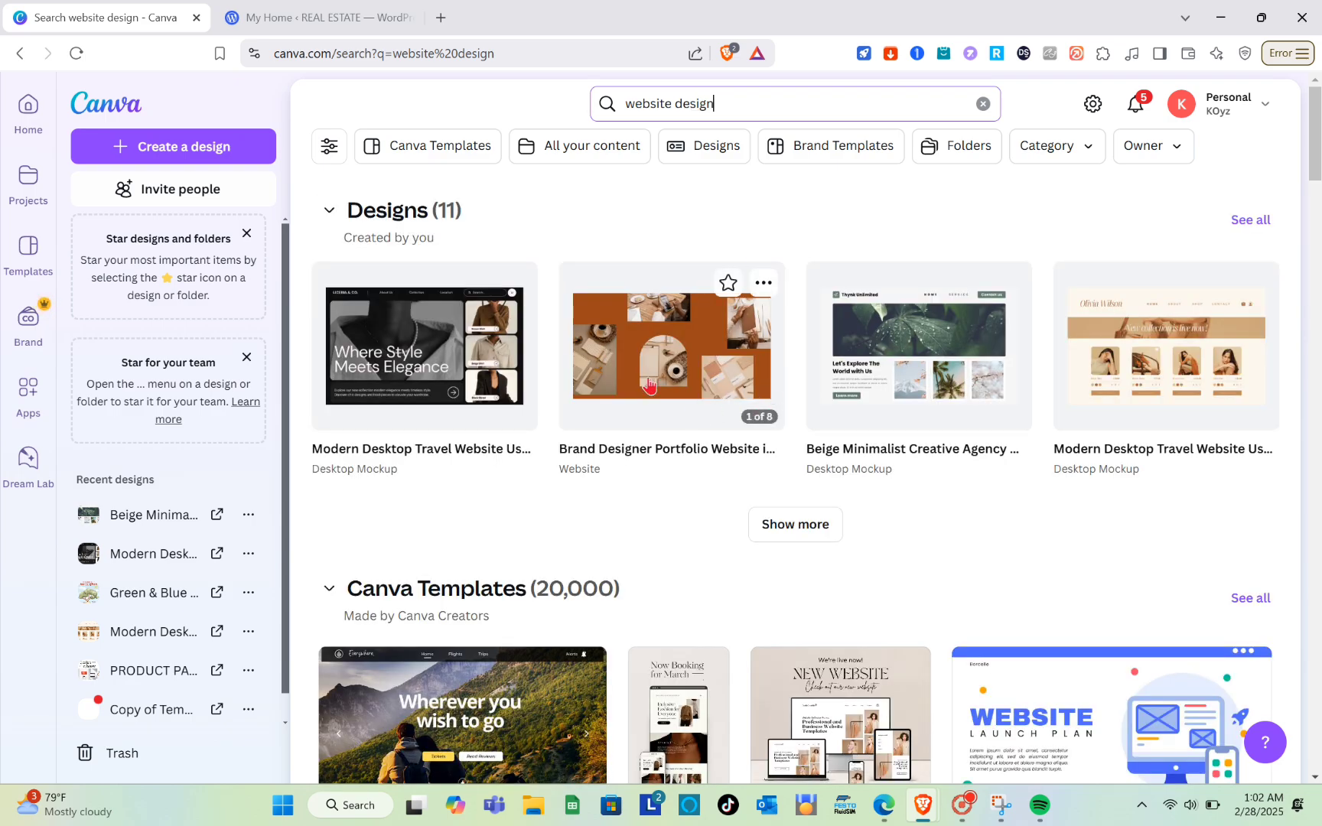
Open the Black and White Modern Minimalist Interior Design Presentation template from the search results for customisation.
scroll(505, 436, down, 3)
scroll(505, 436, down, 2)
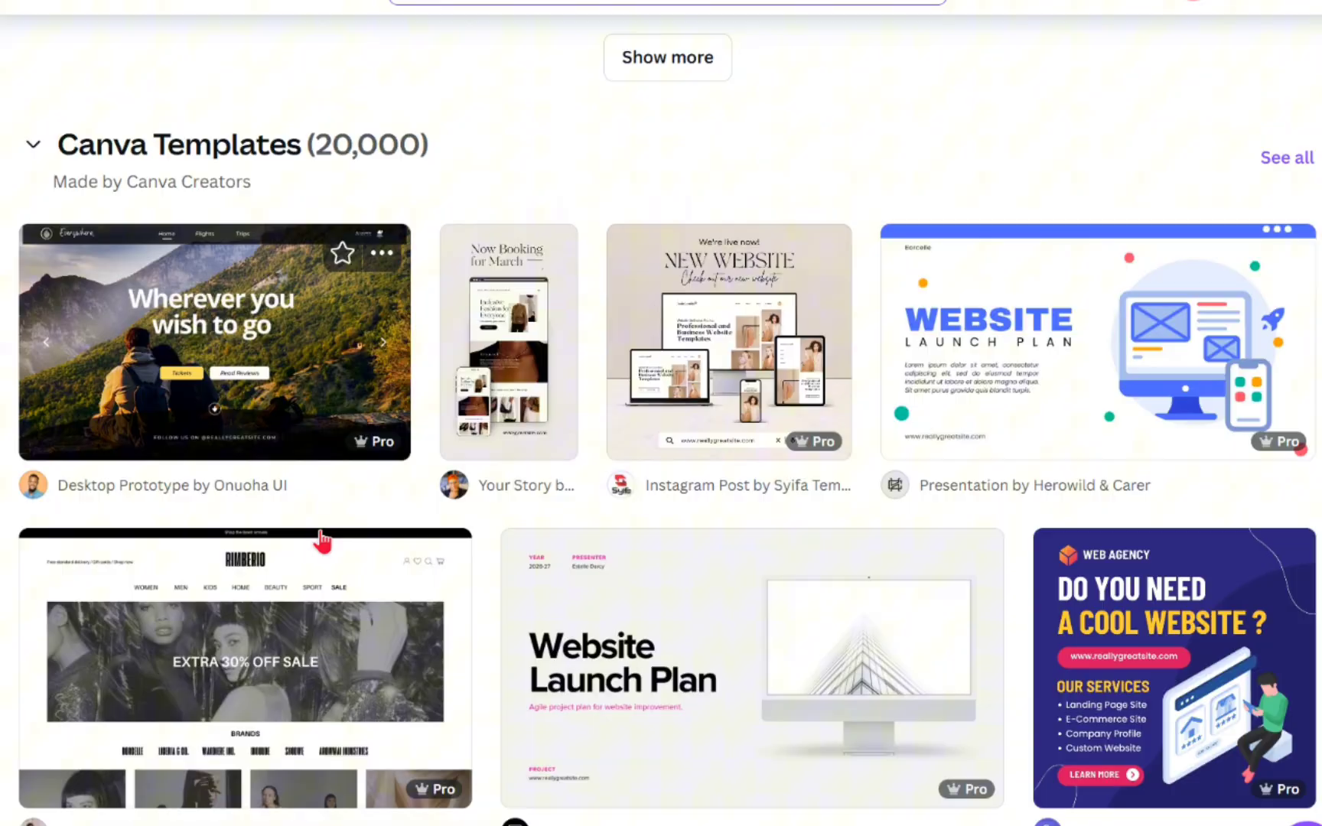
scroll(322, 540, down, 10)
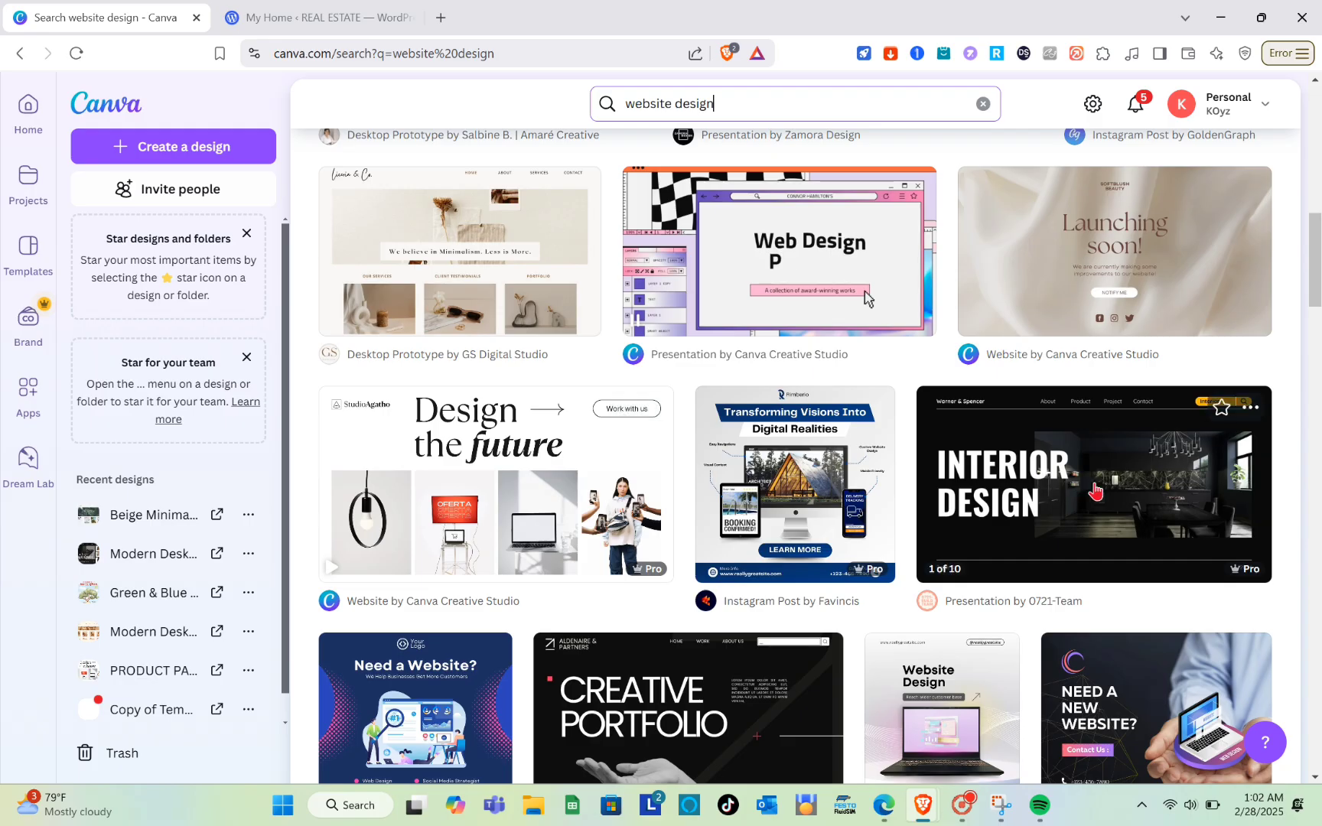
click(1099, 514)
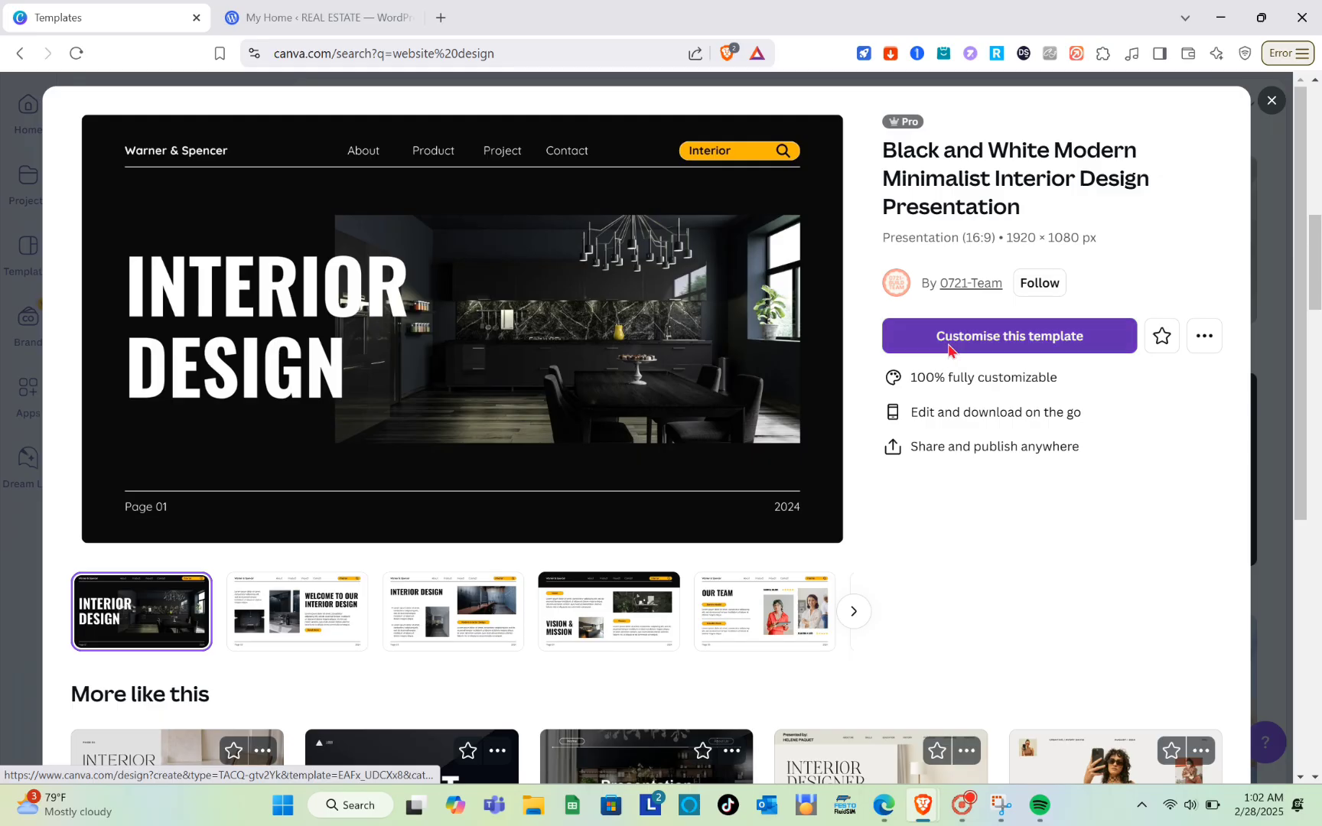
click(855, 346)
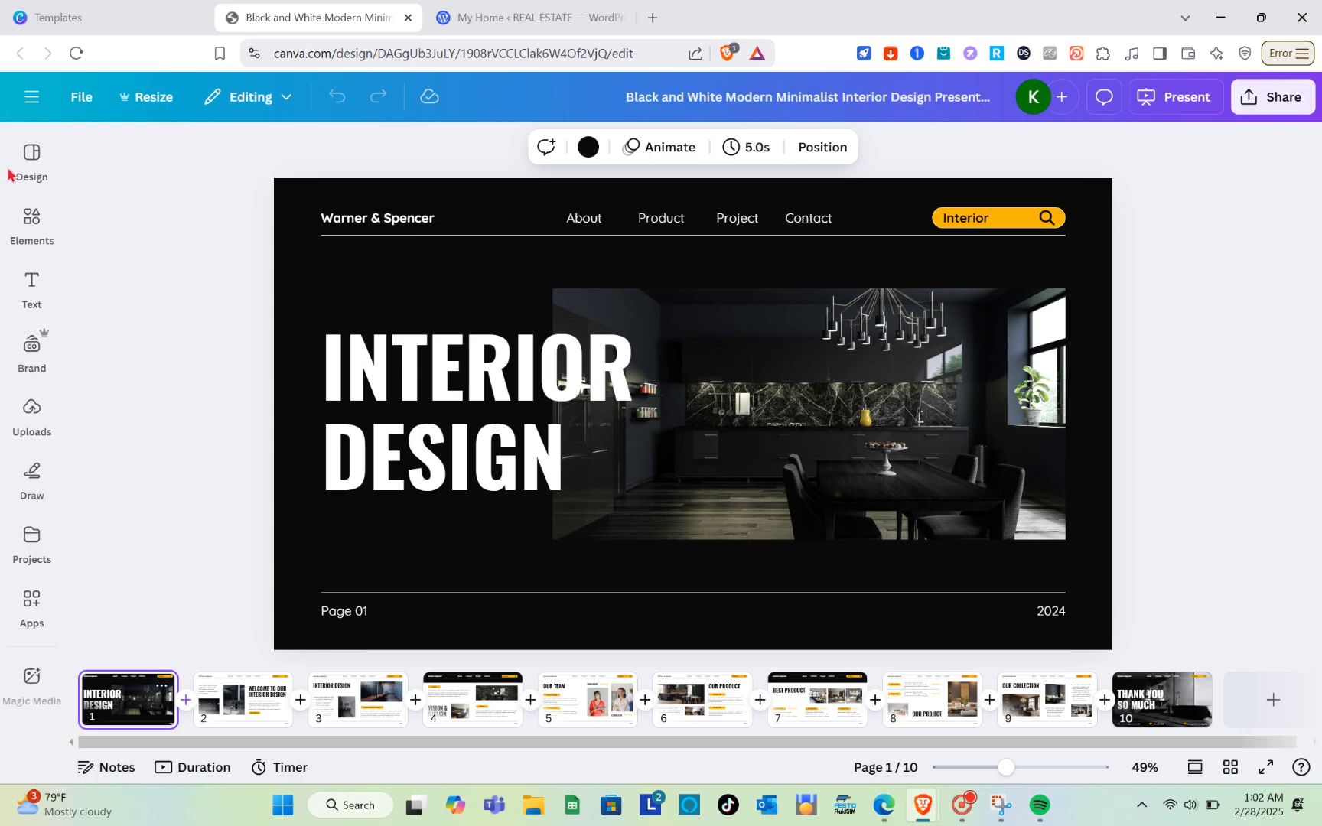
Apply all 10 pages of the interior design template to the current design.
click(28, 174)
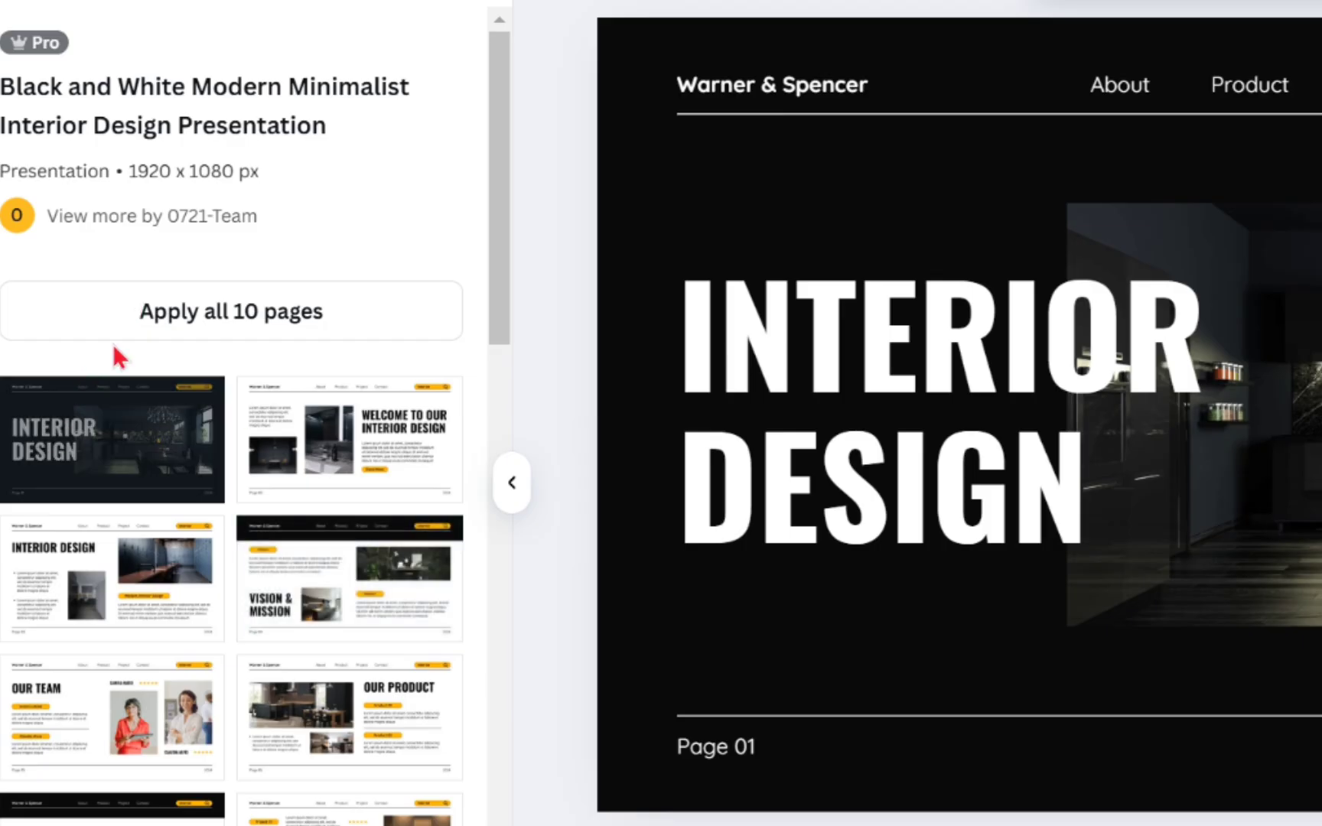
click(224, 321)
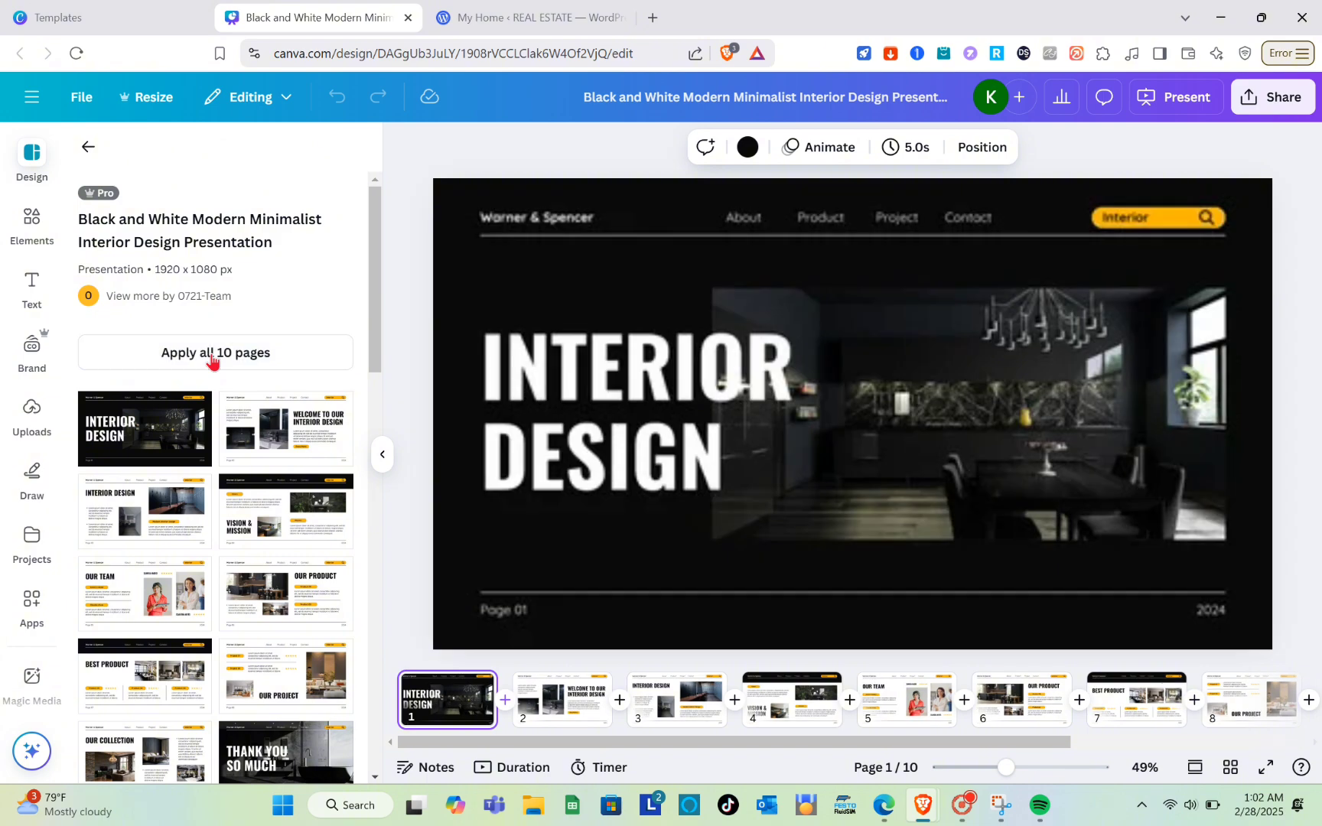
Look through the first five pages of the interior design template.
click(983, 481)
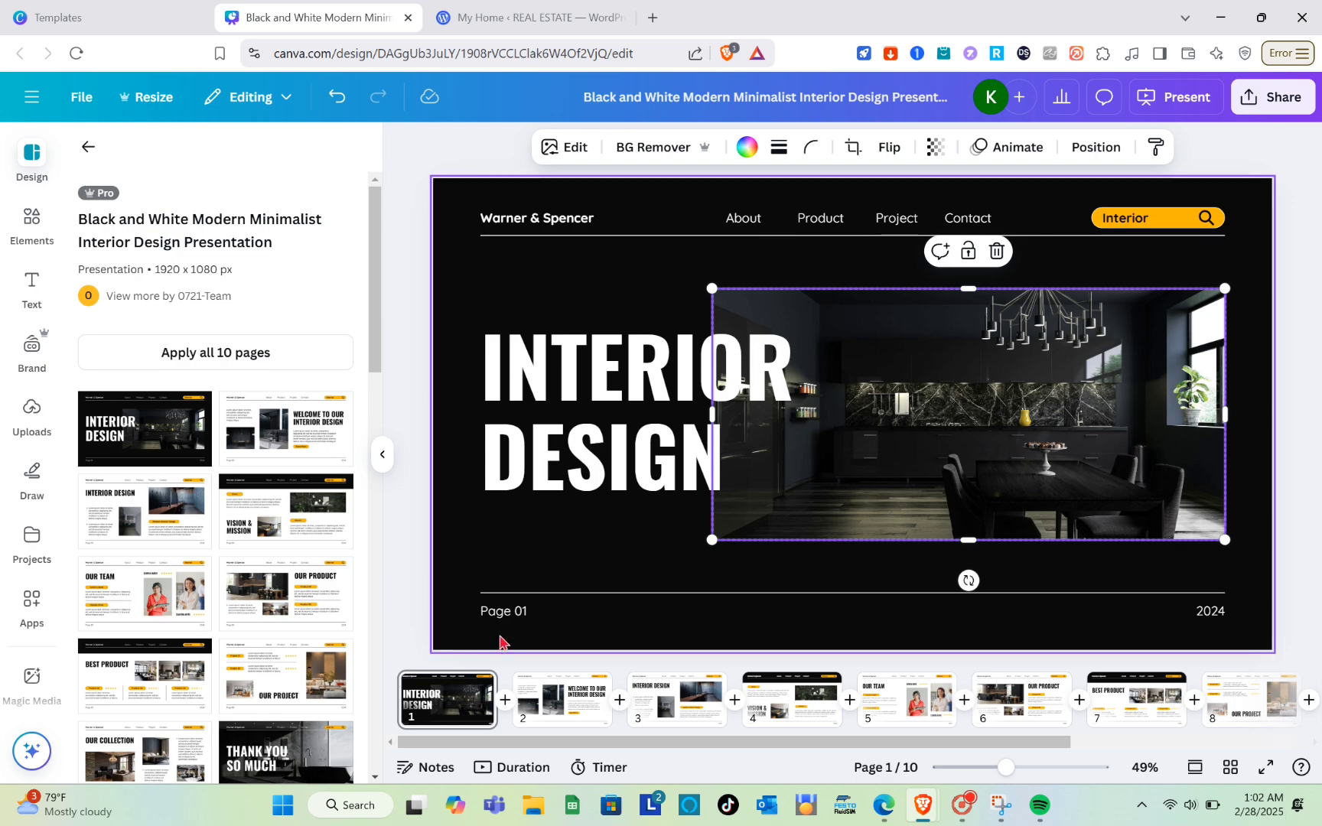
click(548, 693)
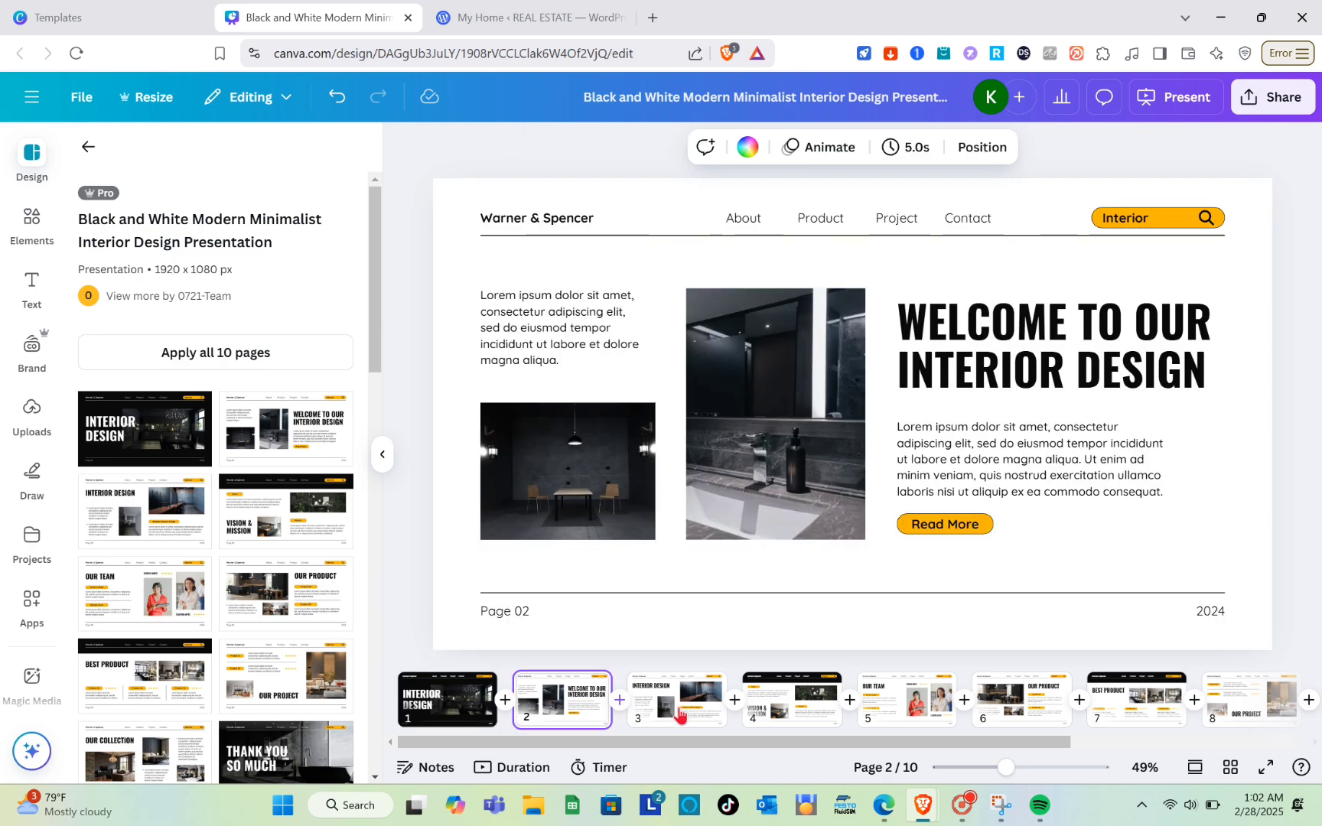
click(679, 716)
click(778, 711)
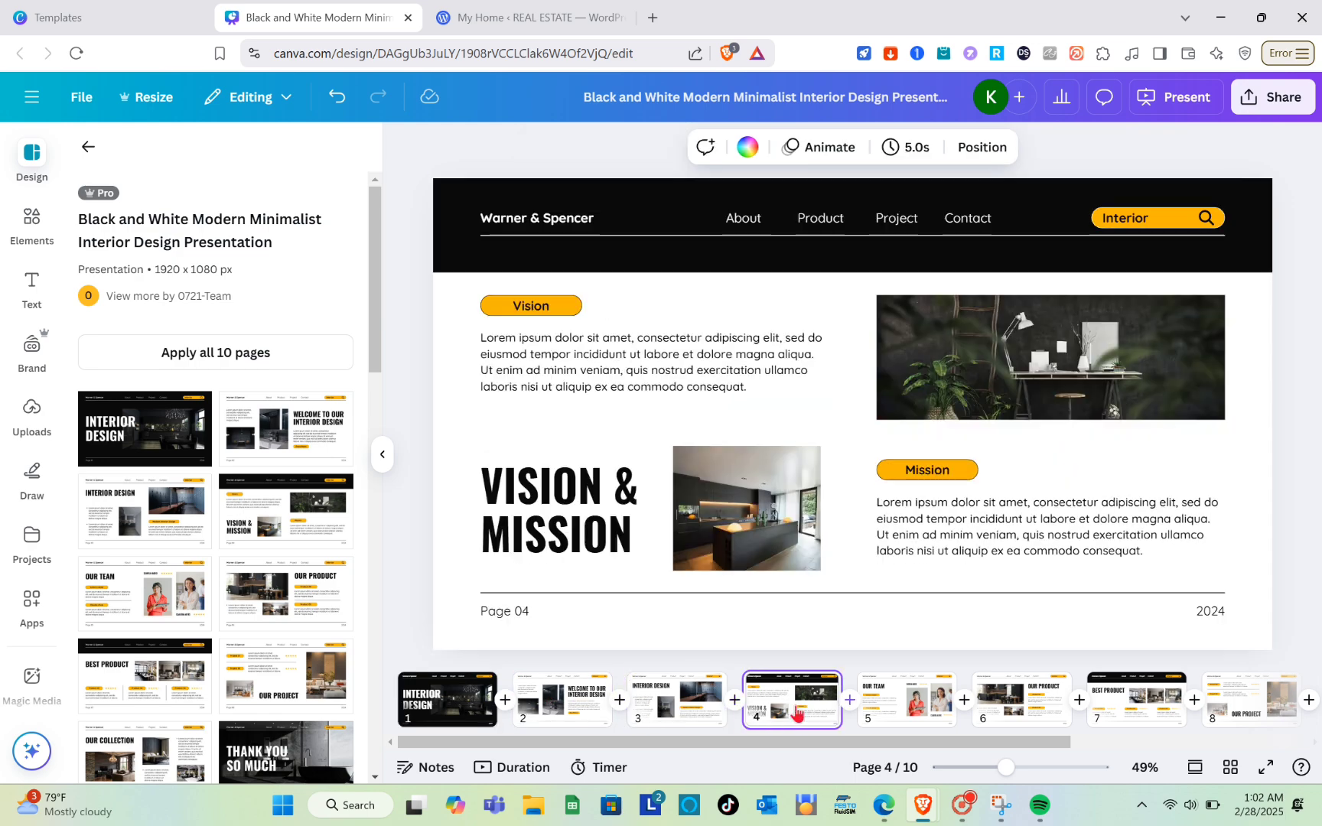
click(893, 719)
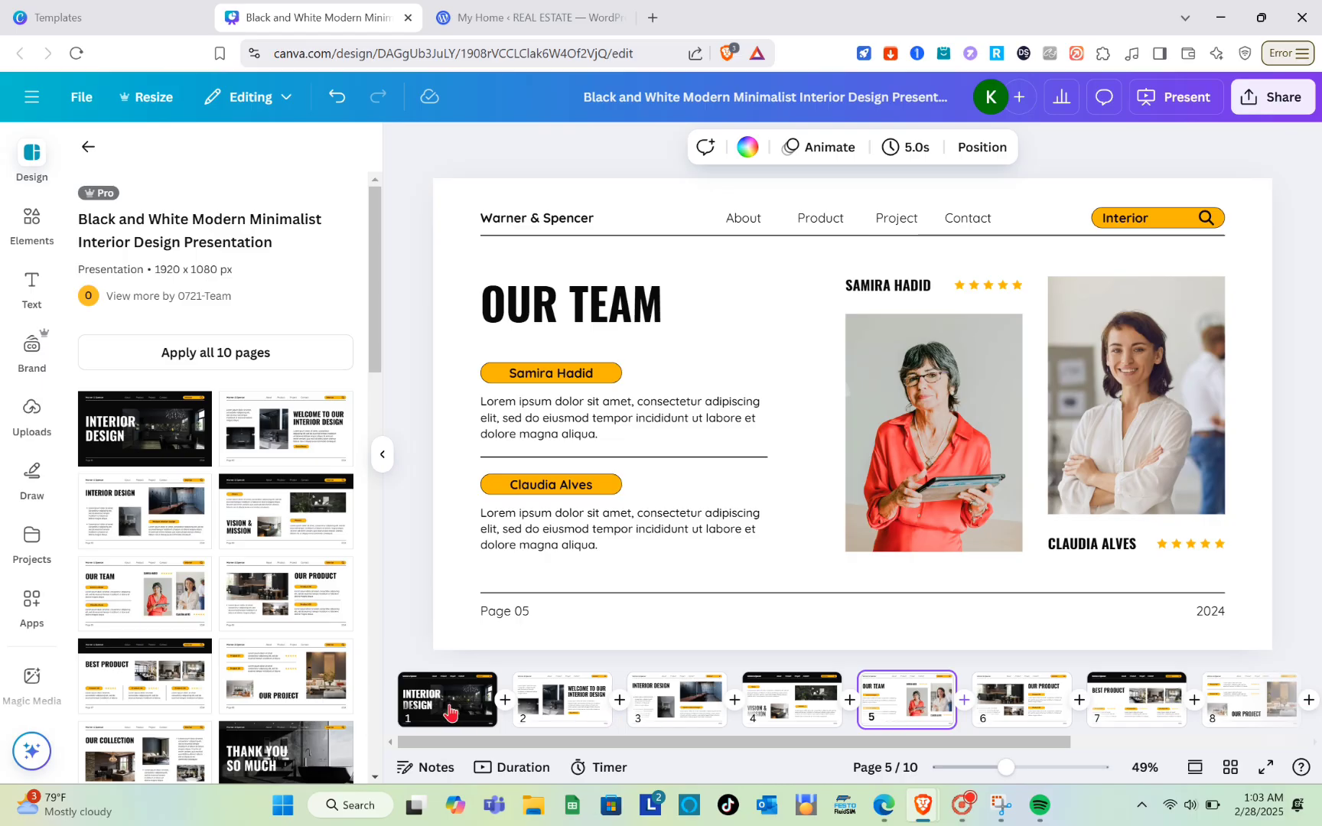
Clear the "INTERIOR DESIGN" title text on page 1.
click(451, 713)
click(620, 426)
click(619, 422)
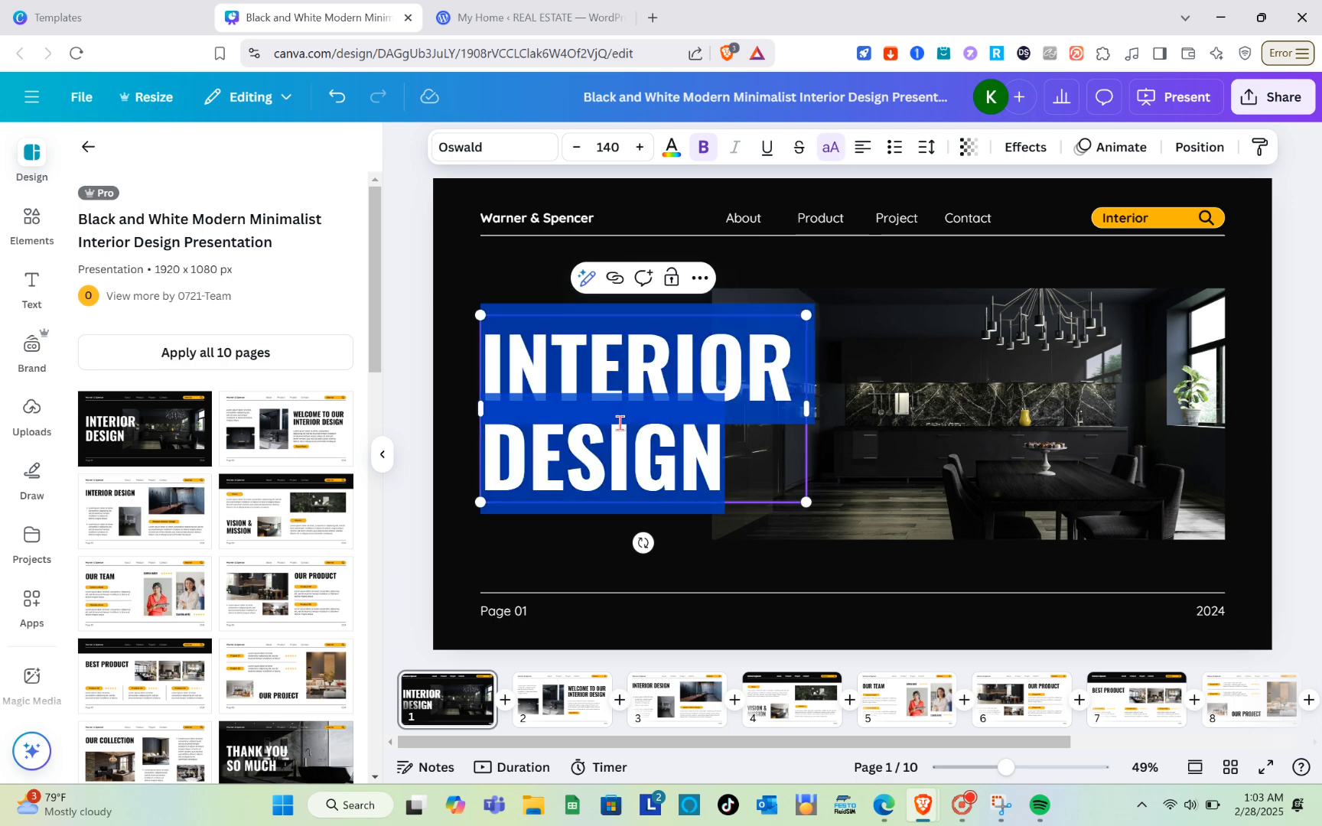
key(BackSpace)
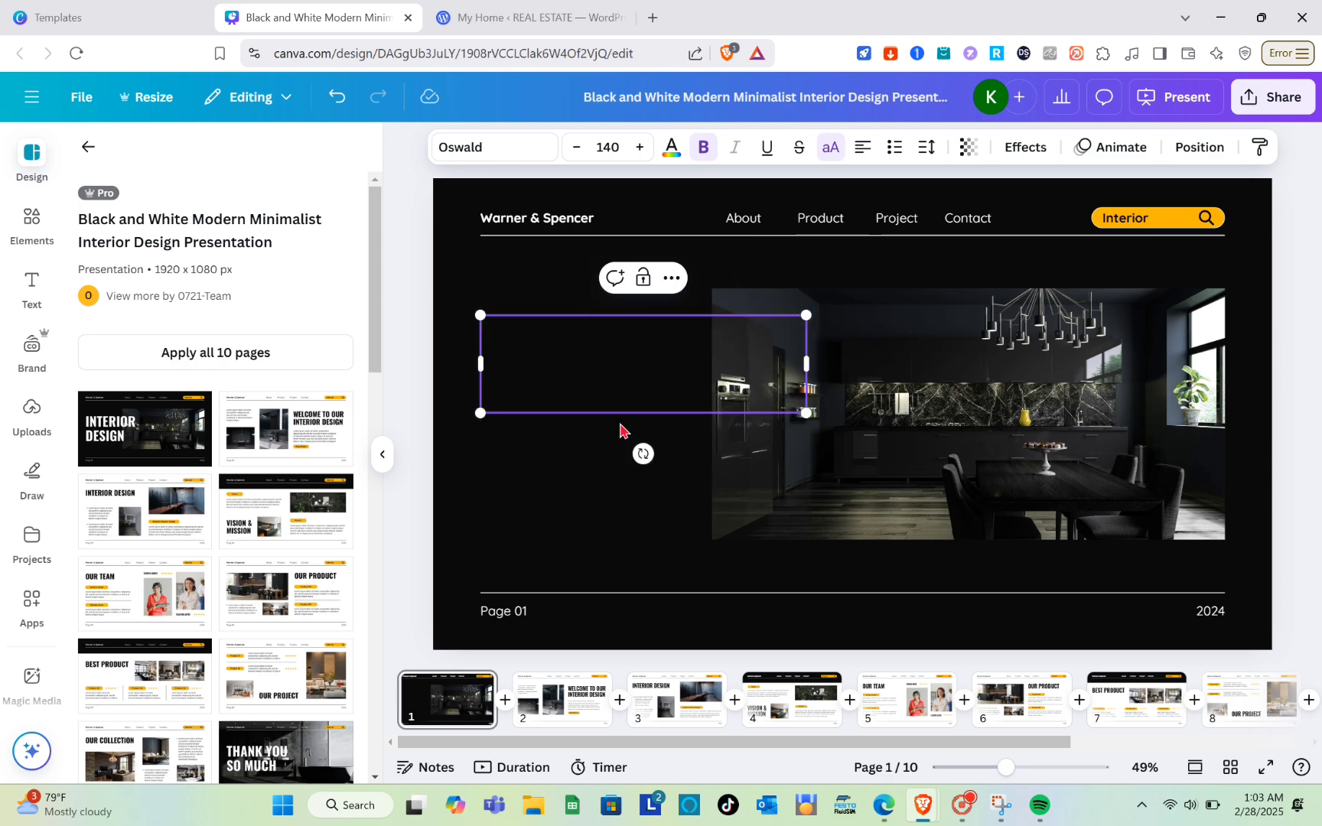
click(891, 536)
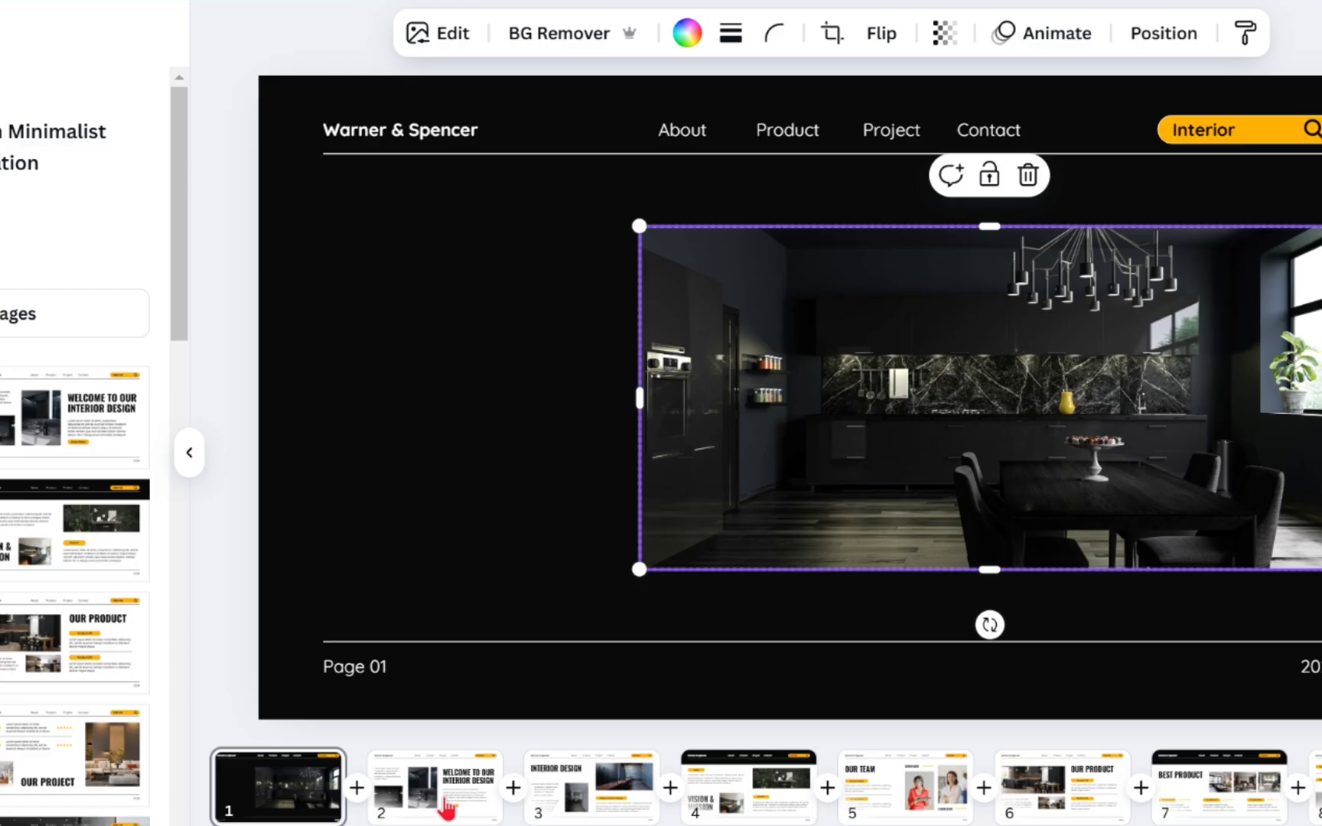
Delete the photo of the table and chairs on page 2, and undo the deletion.
click(446, 801)
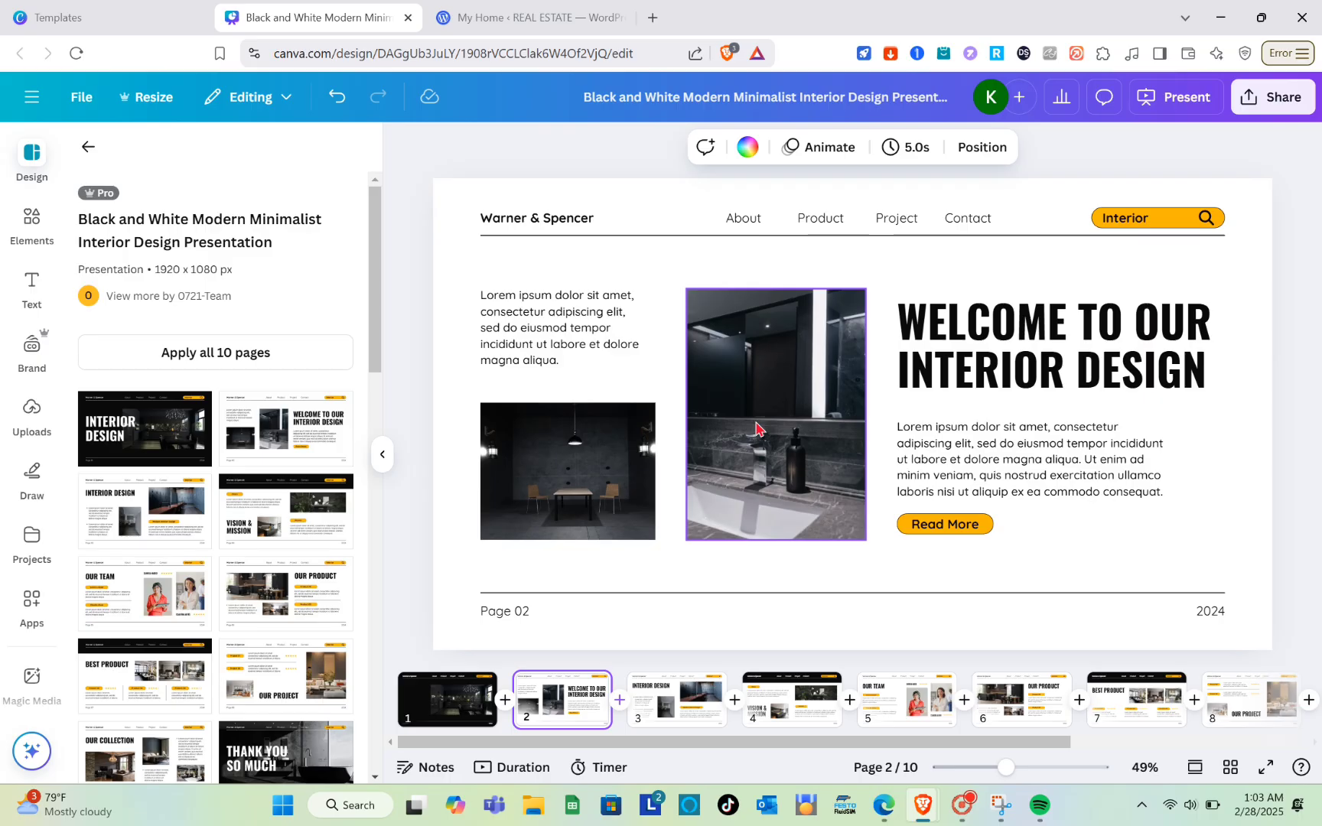
click(709, 417)
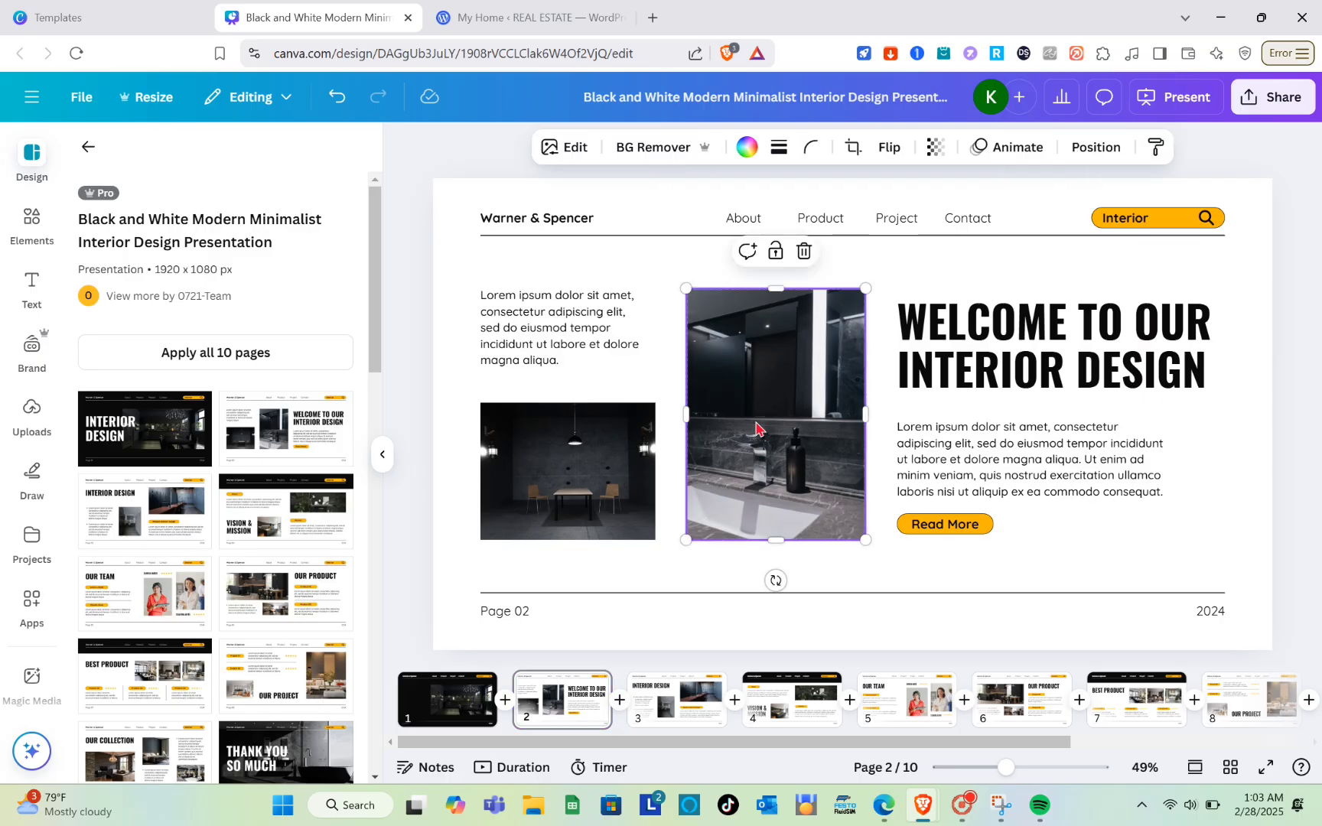
click(513, 480)
key(Delete)
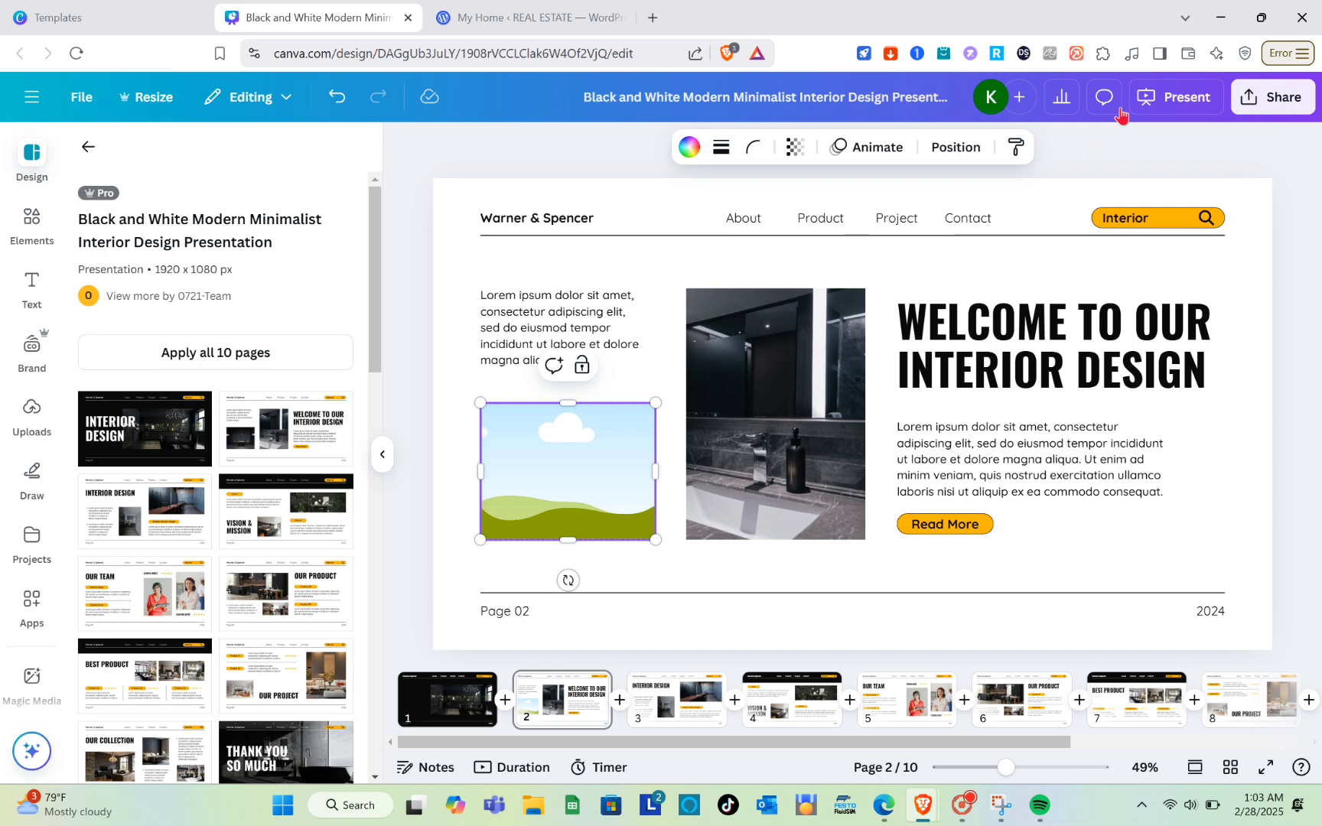
click(337, 96)
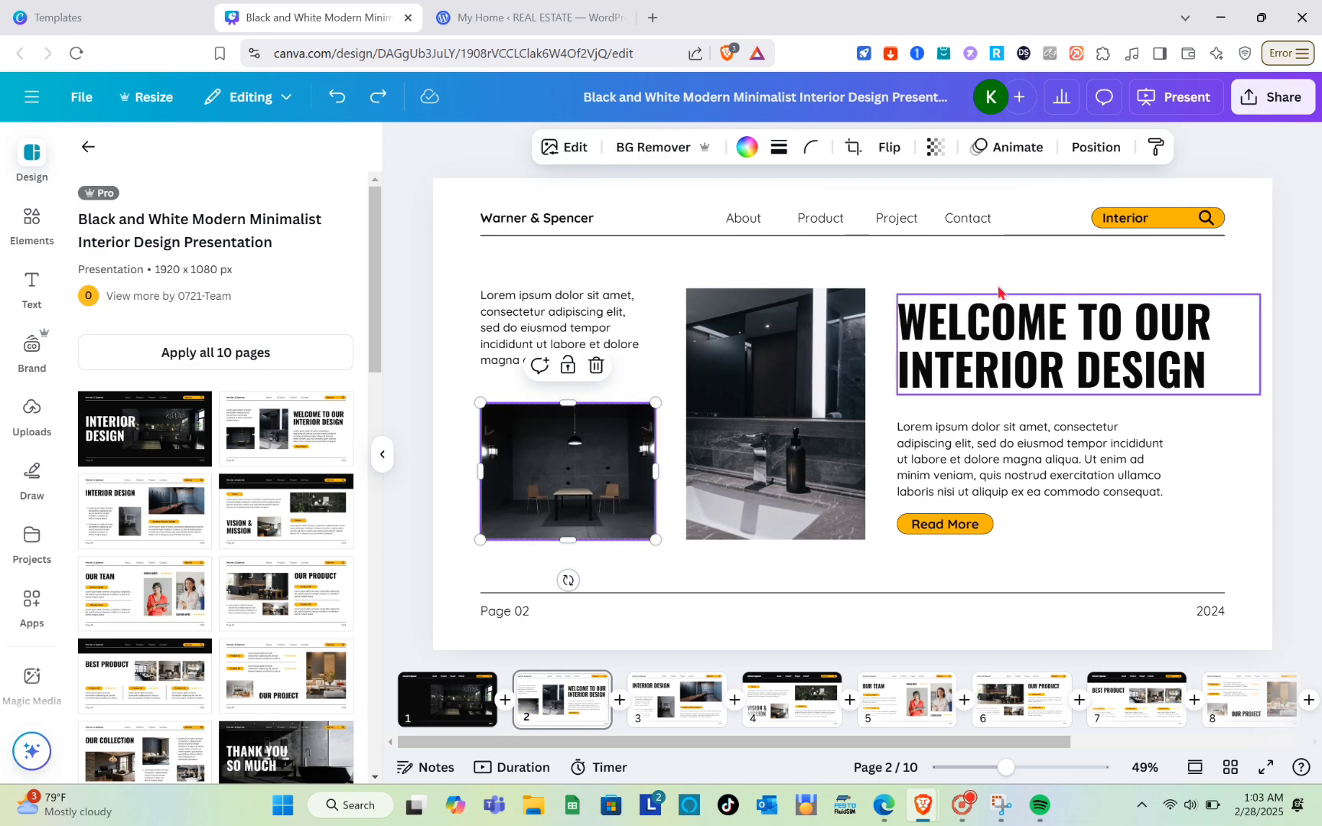
Create an embed link for the design through its sharing options and copy the HTML embed code.
click(1258, 112)
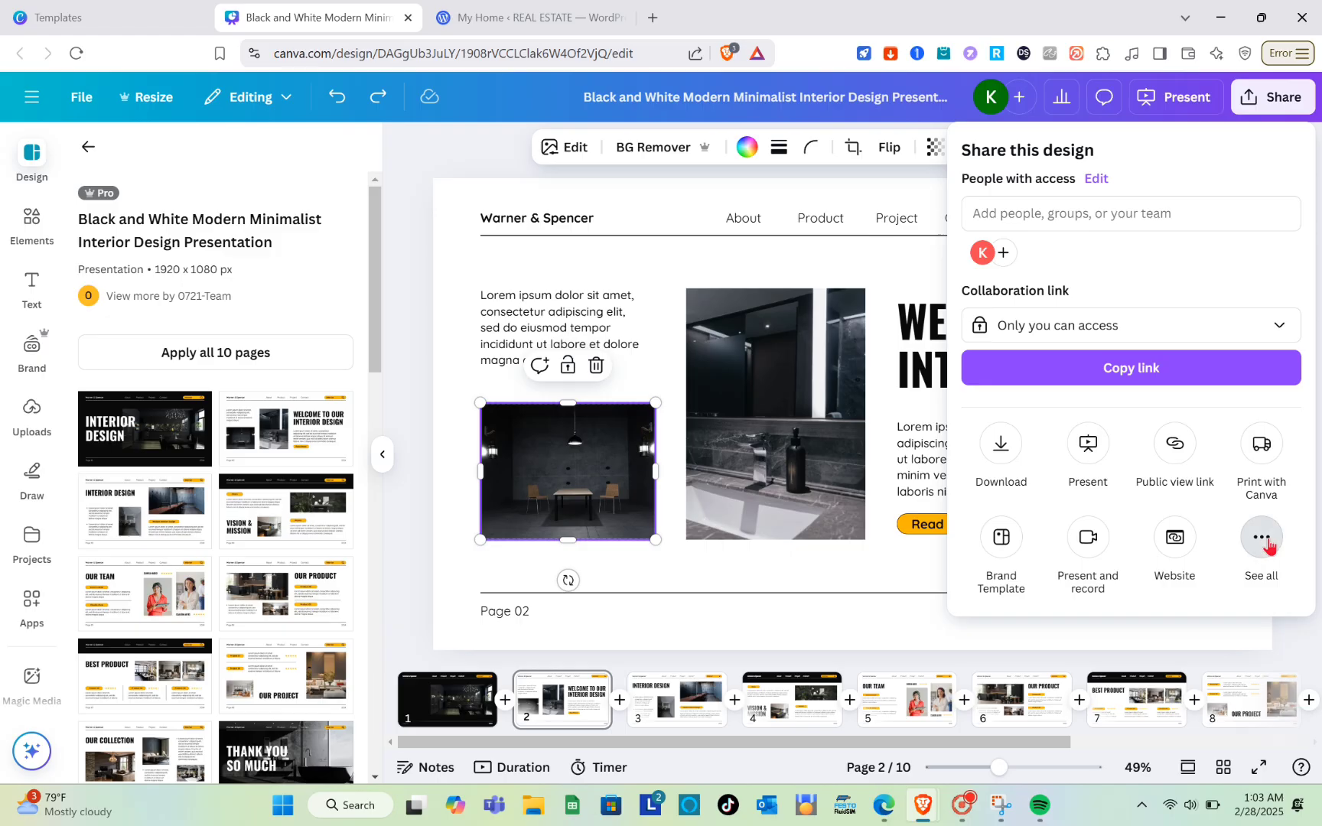
click(1263, 542)
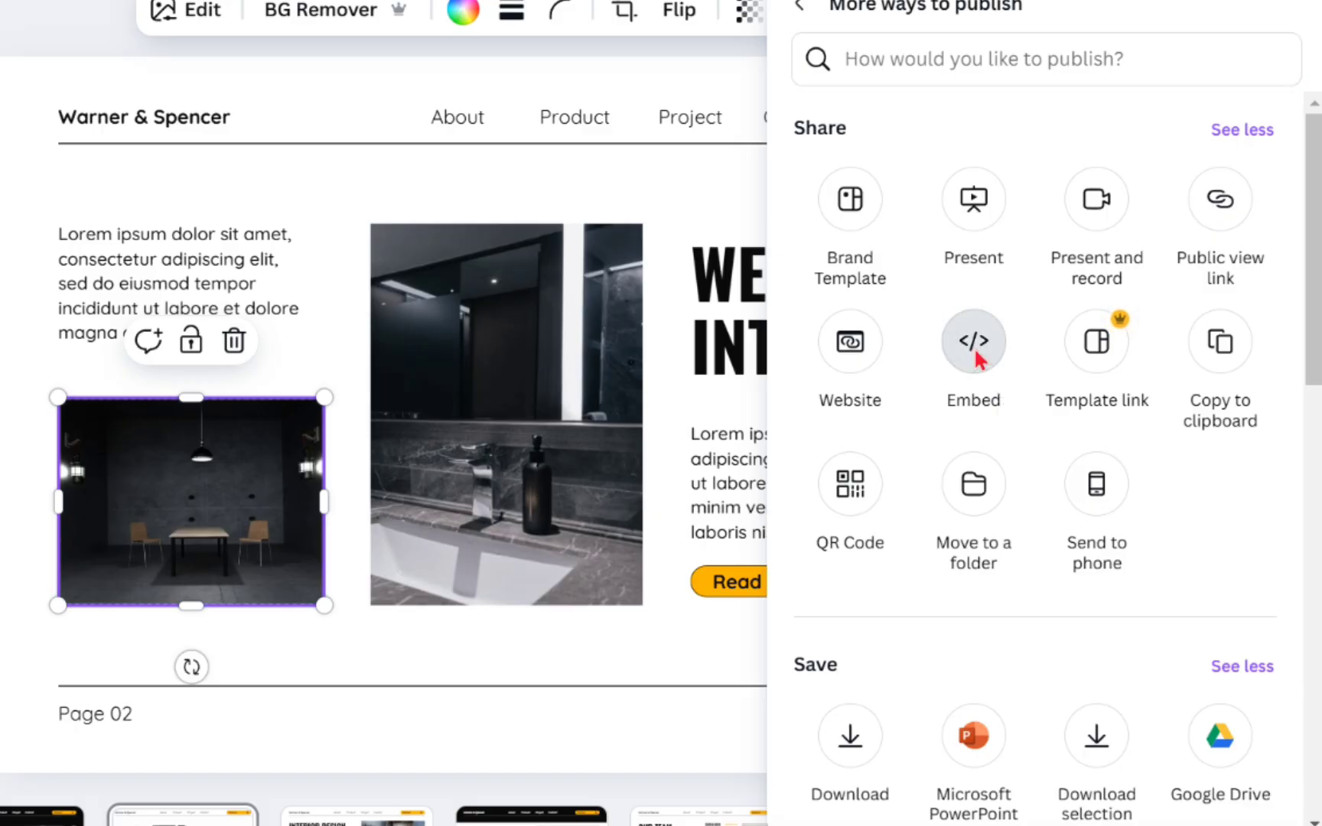
click(976, 356)
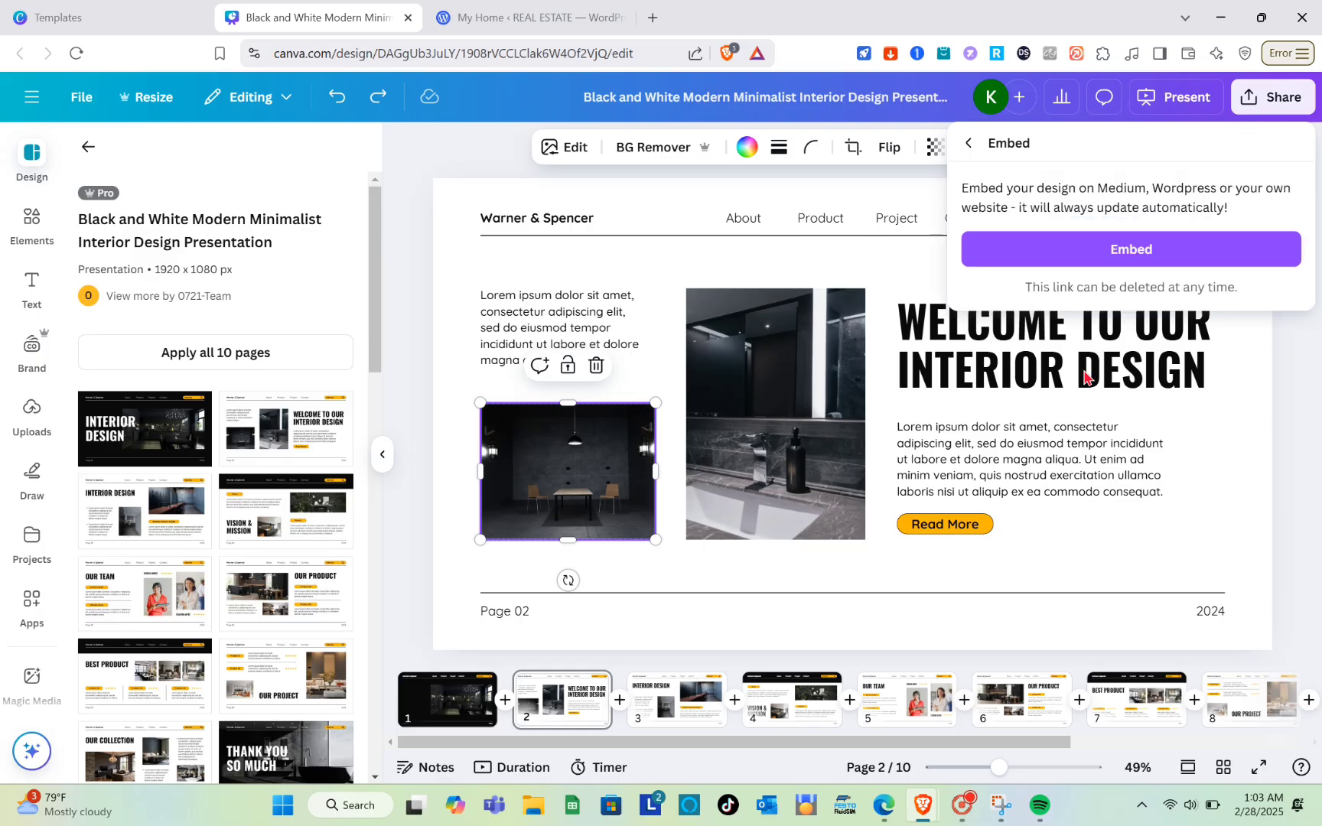
click(1151, 259)
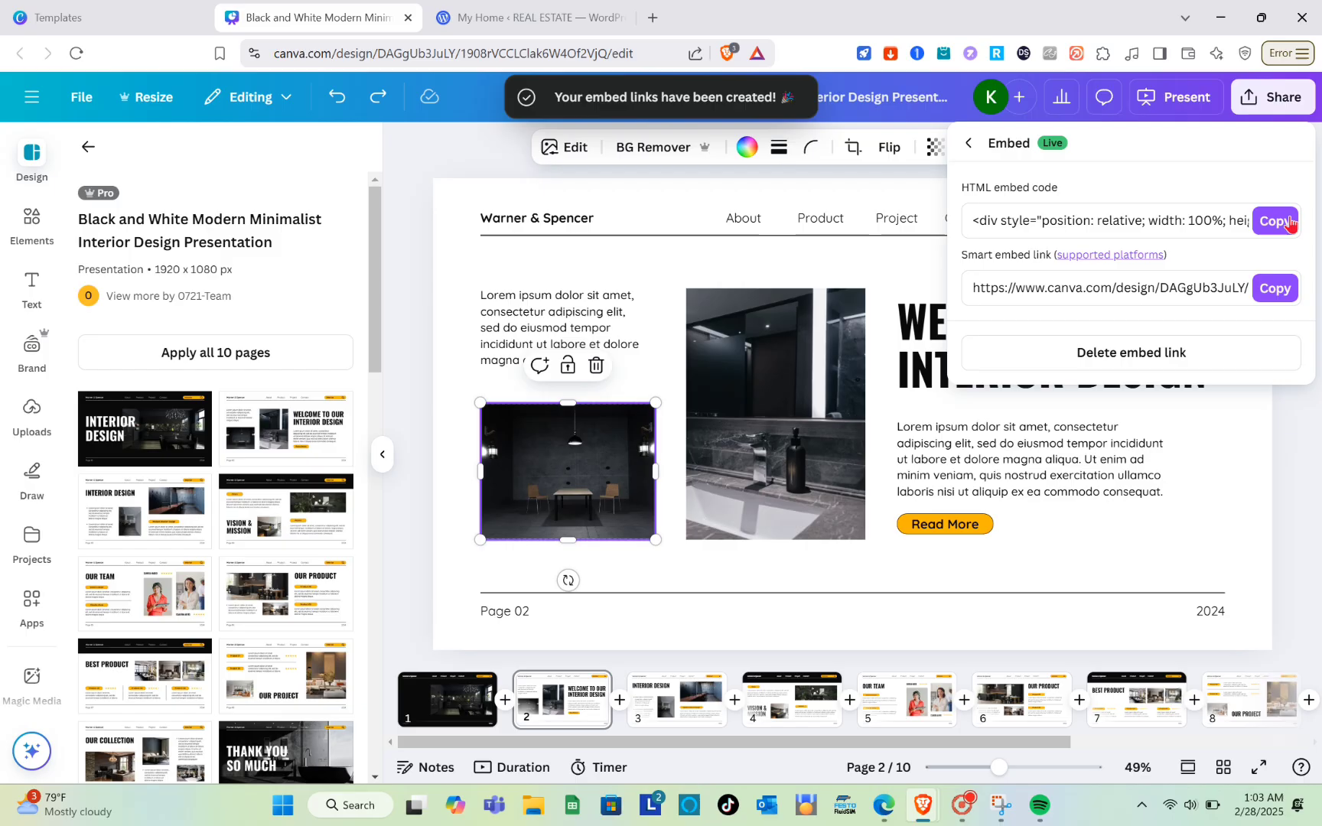
click(1288, 221)
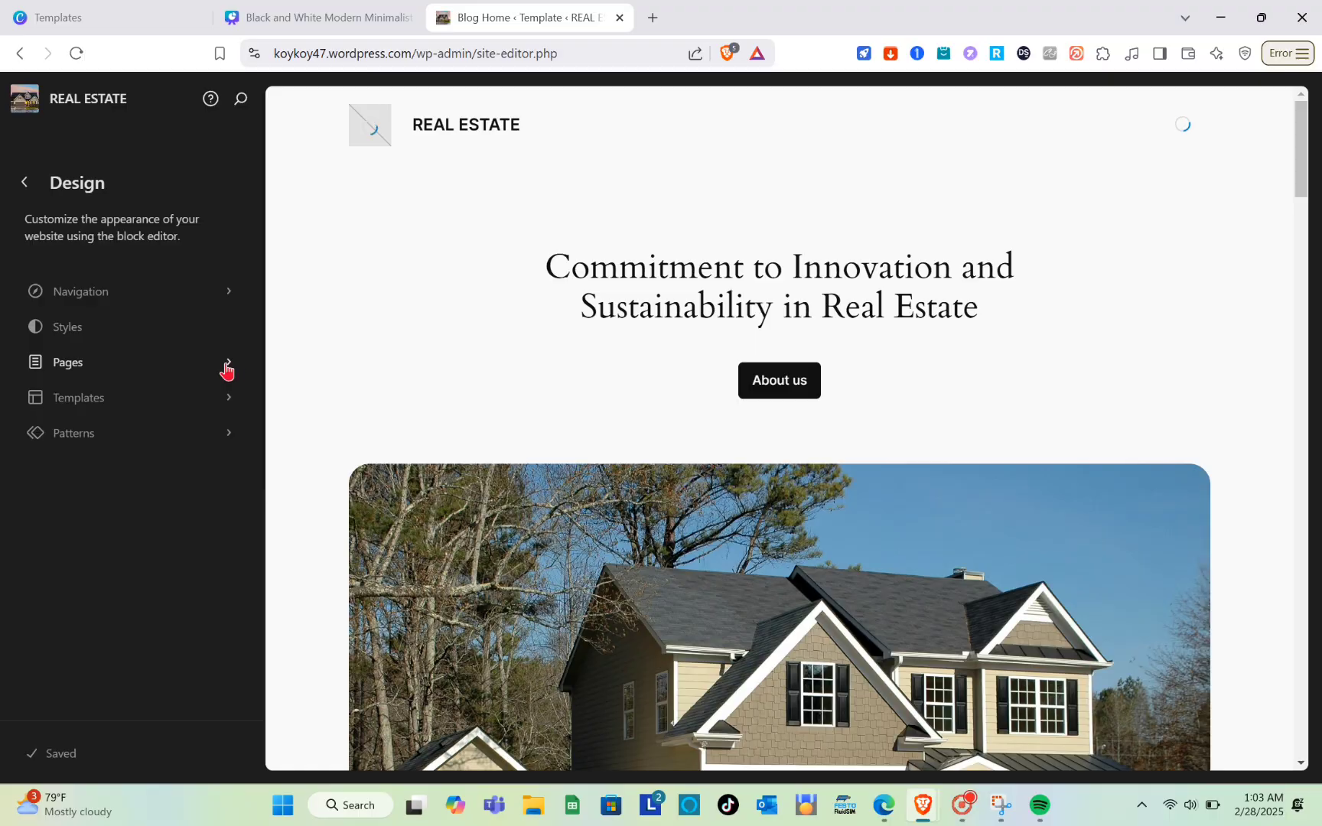
In the WordPress site editor, create a new page draft titled "TEMPLATE".
scroll(658, 397, down, 15)
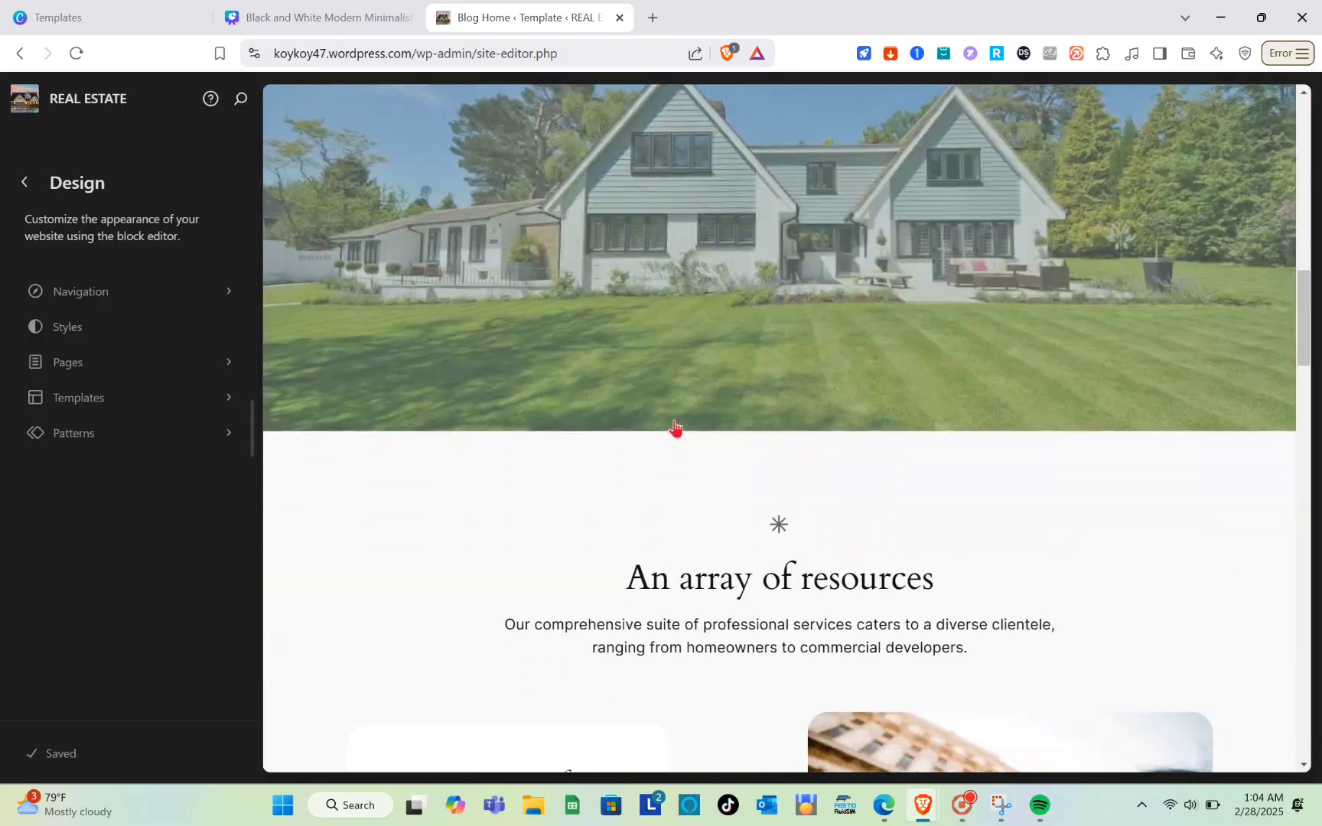
scroll(674, 428, down, 20)
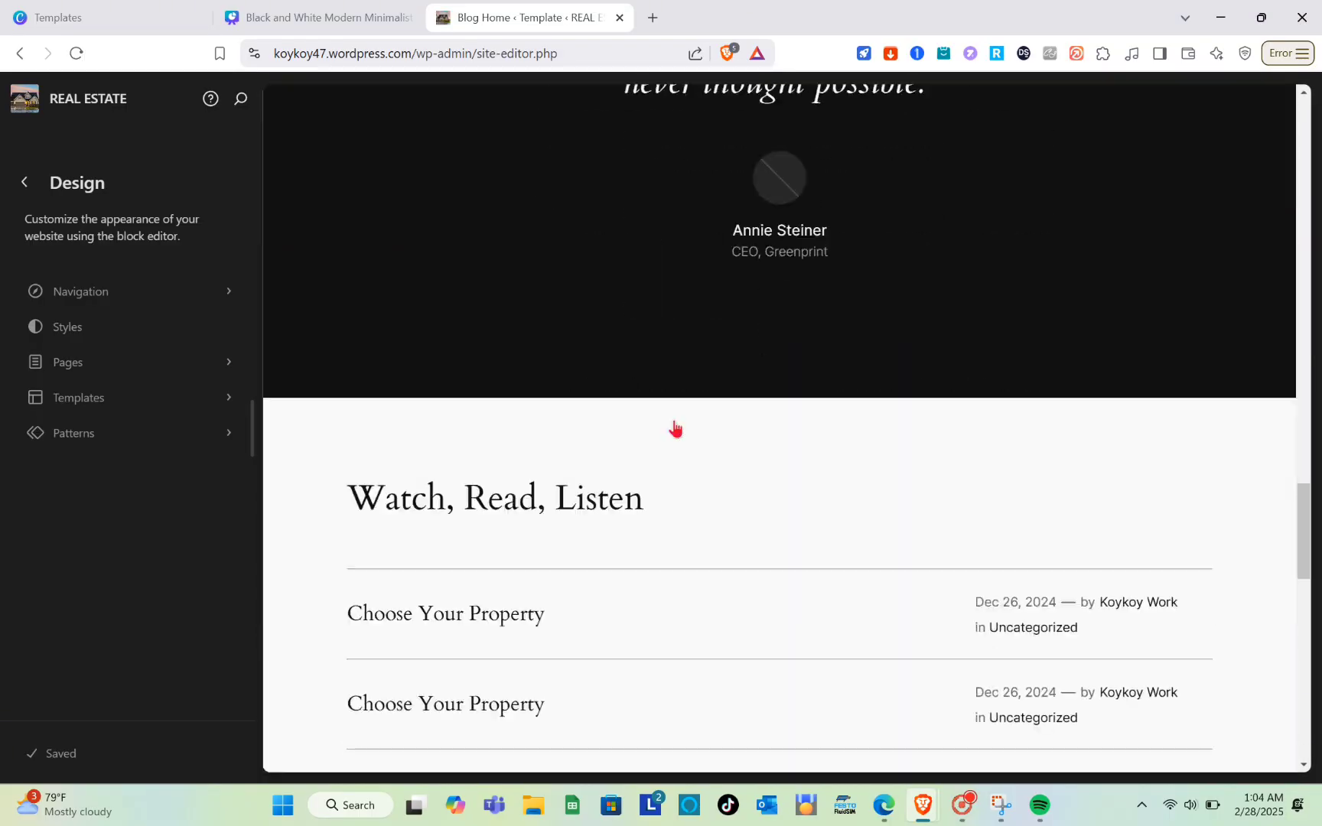
scroll(673, 428, up, 20)
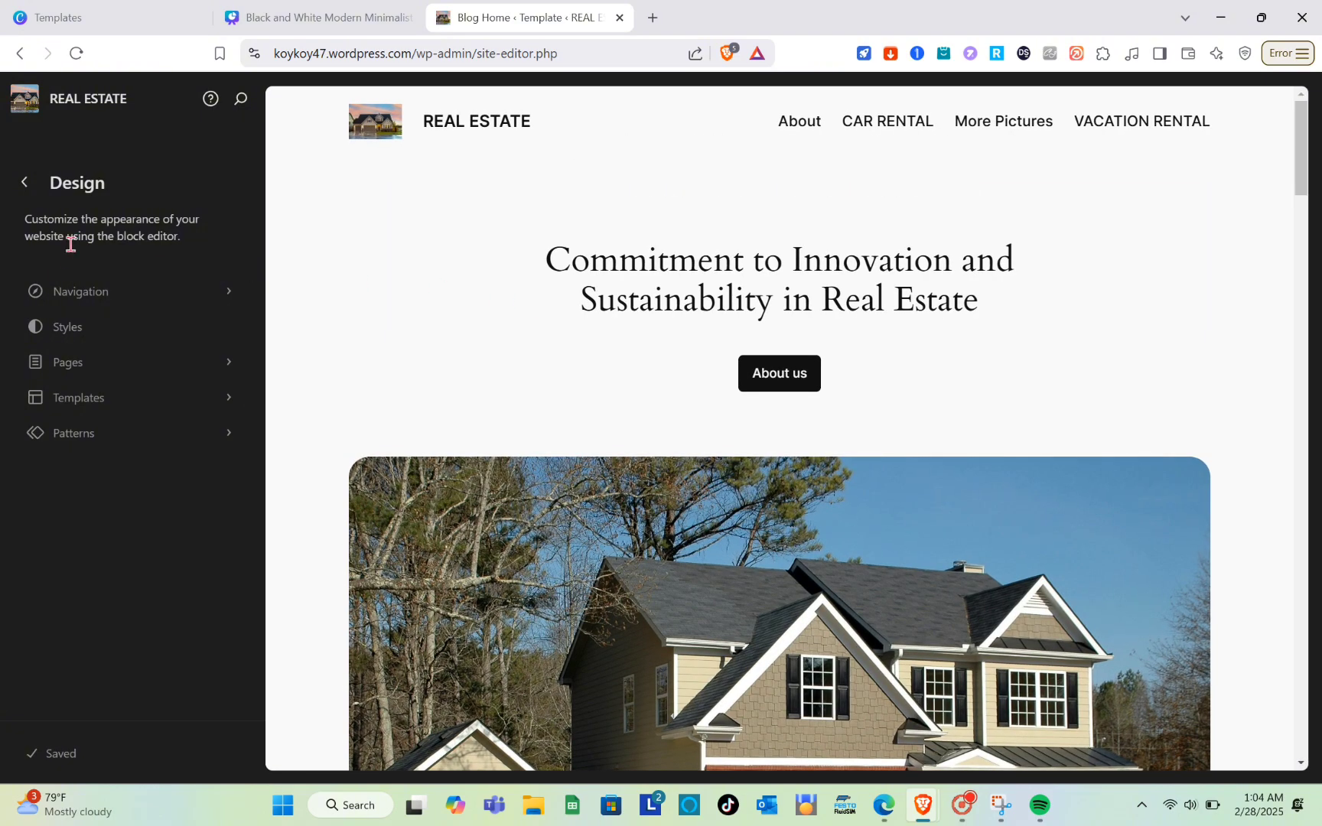
click(229, 365)
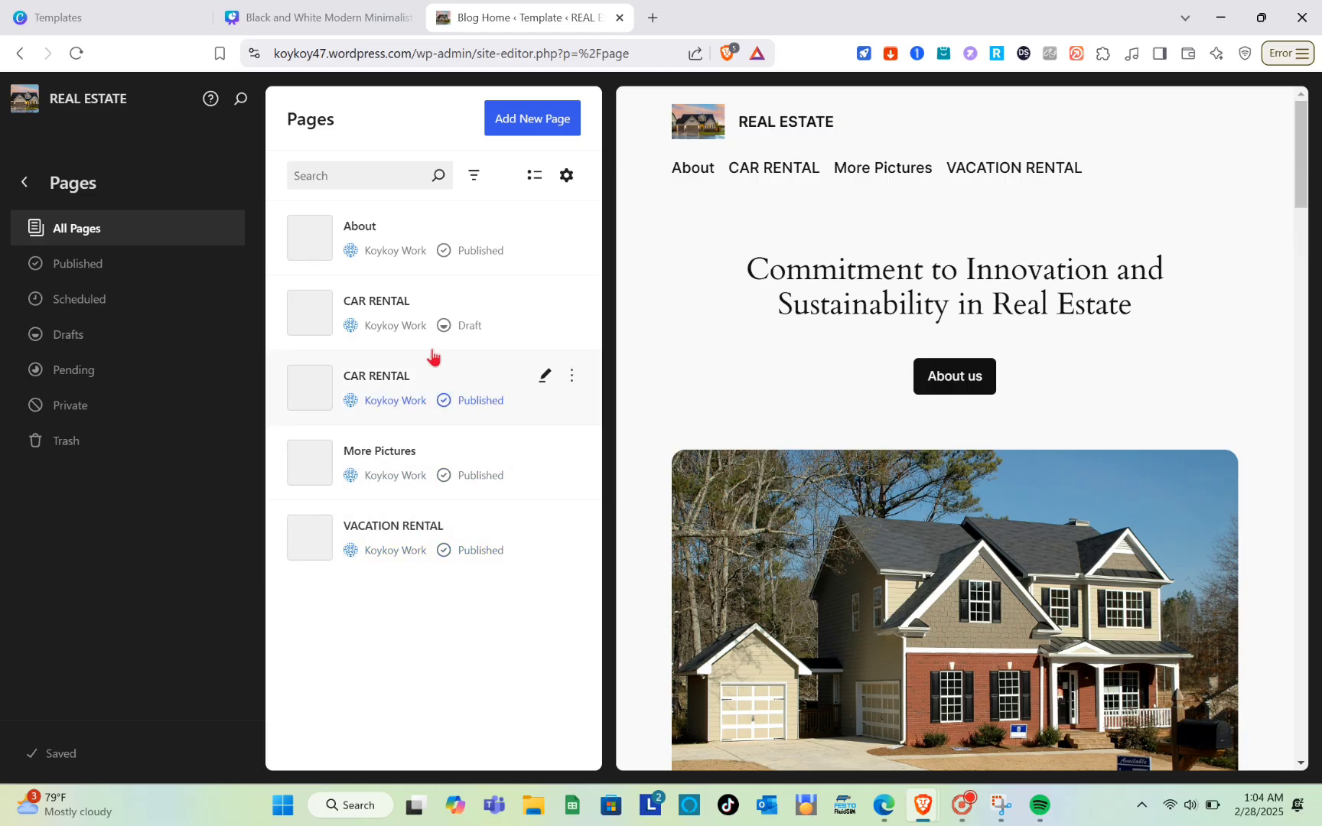
click(531, 120)
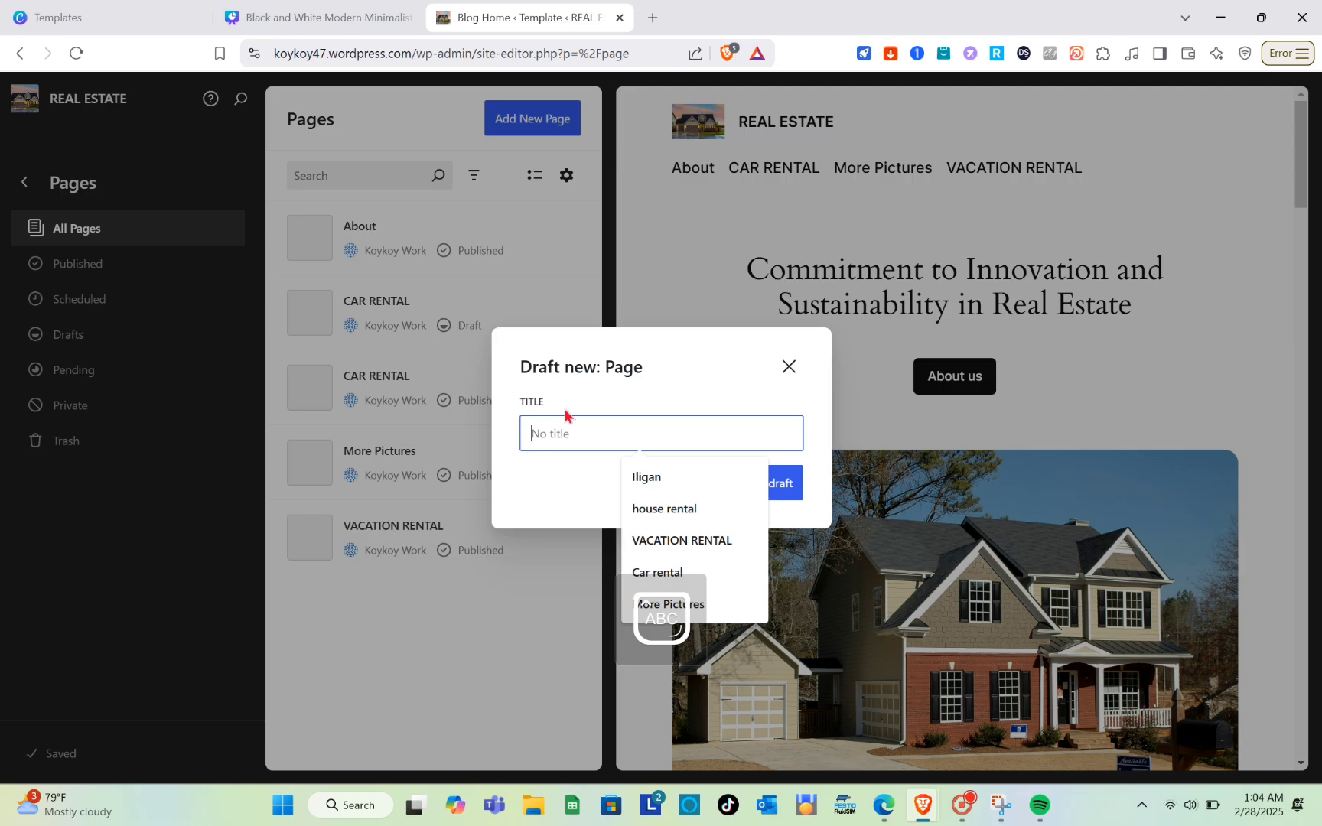
text(TEMPLATE)
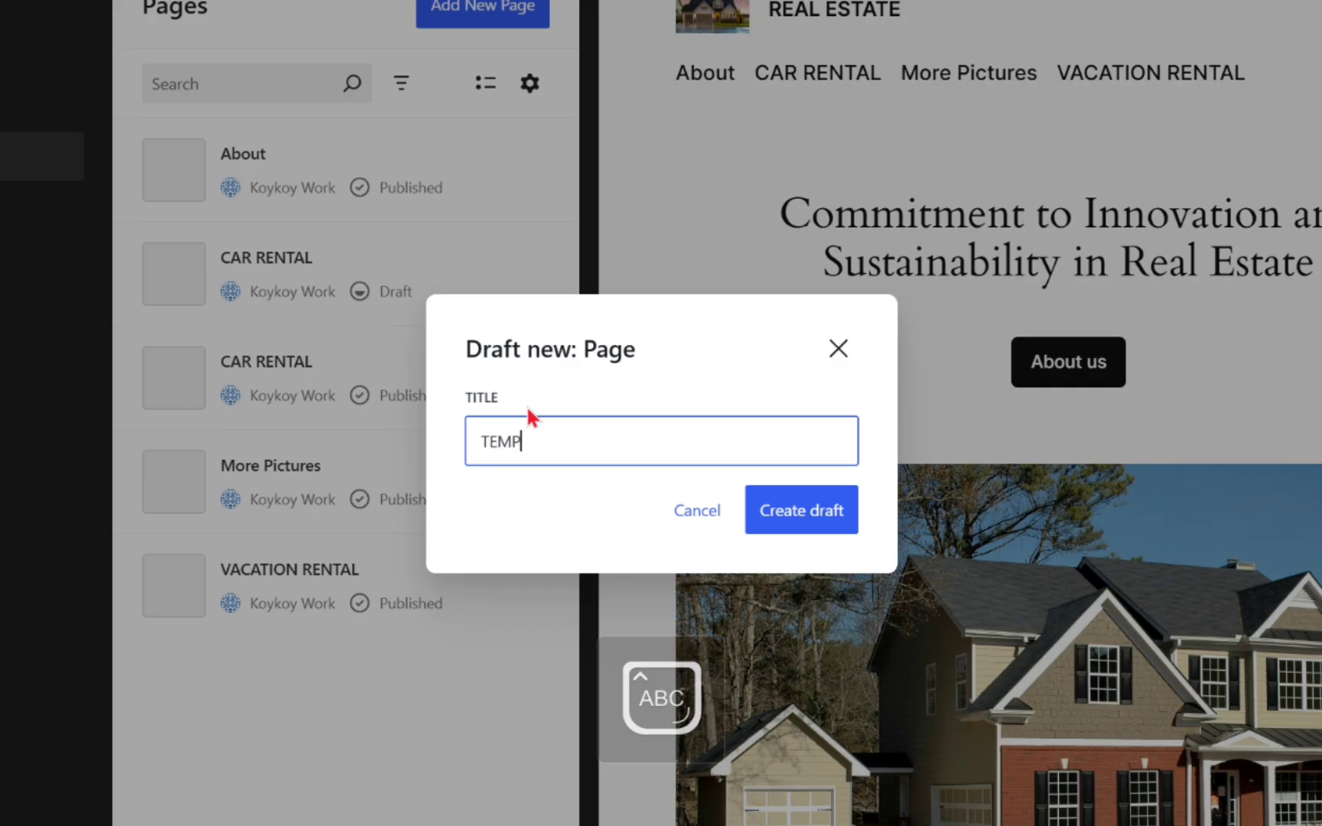
click(791, 514)
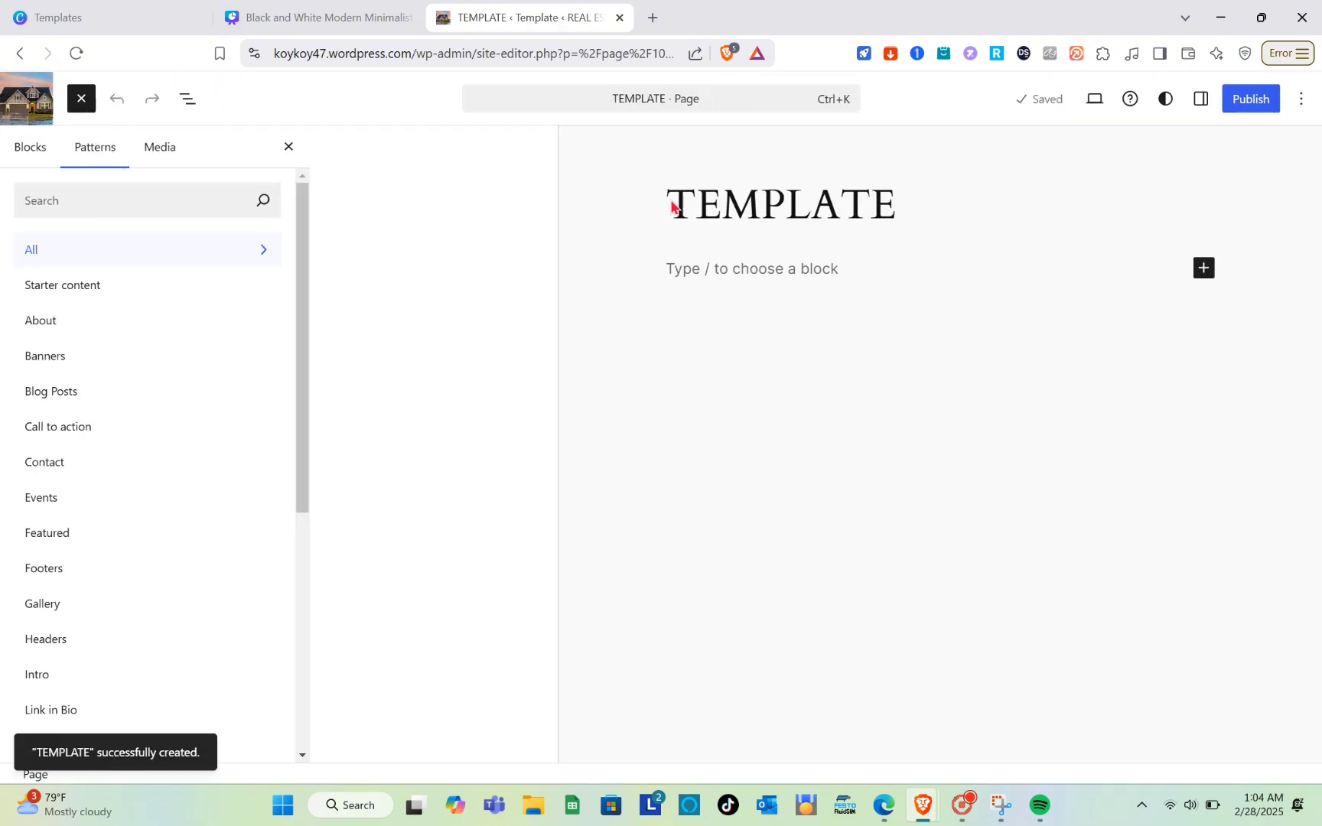
Add a Custom HTML block below the TEMPLATE page title and paste the copied Canva embed code into it.
click(762, 271)
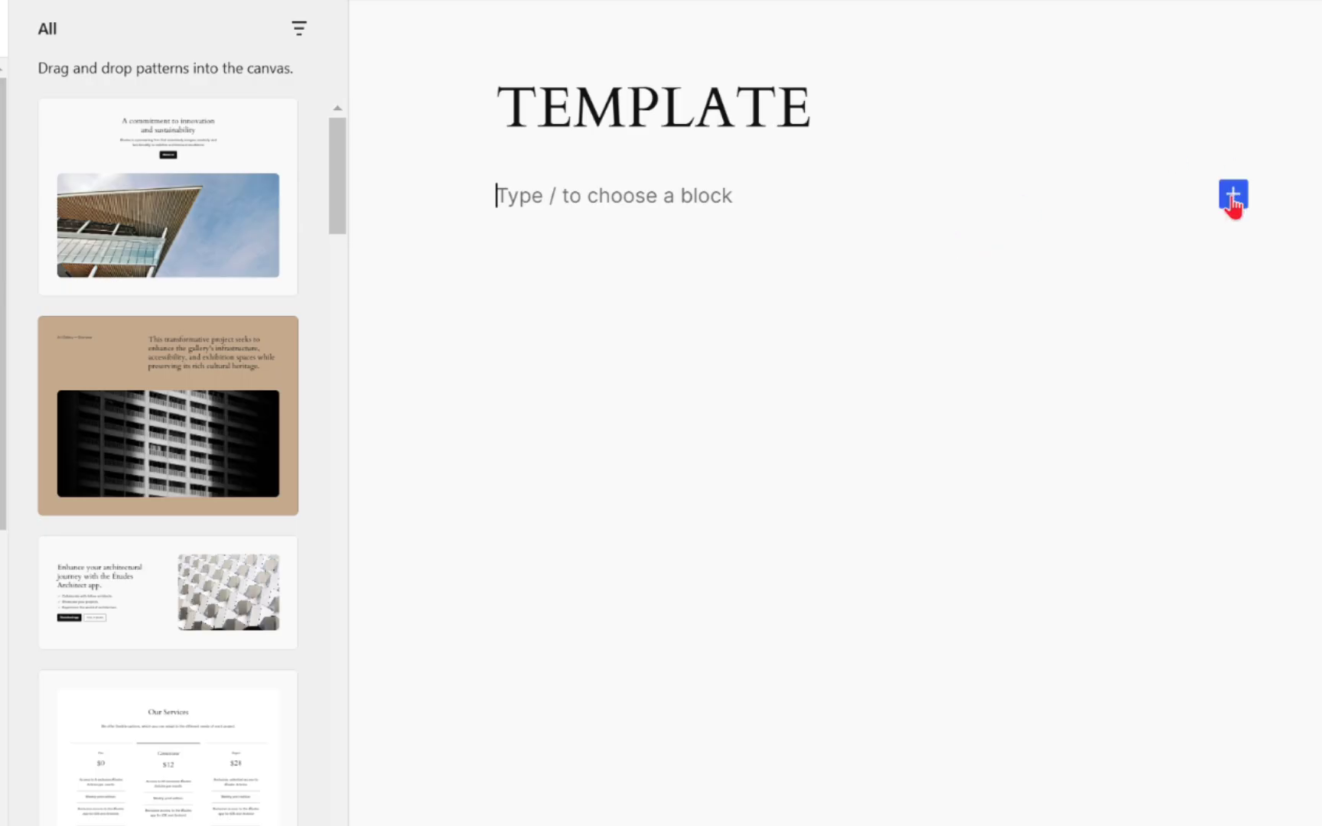
click(1232, 195)
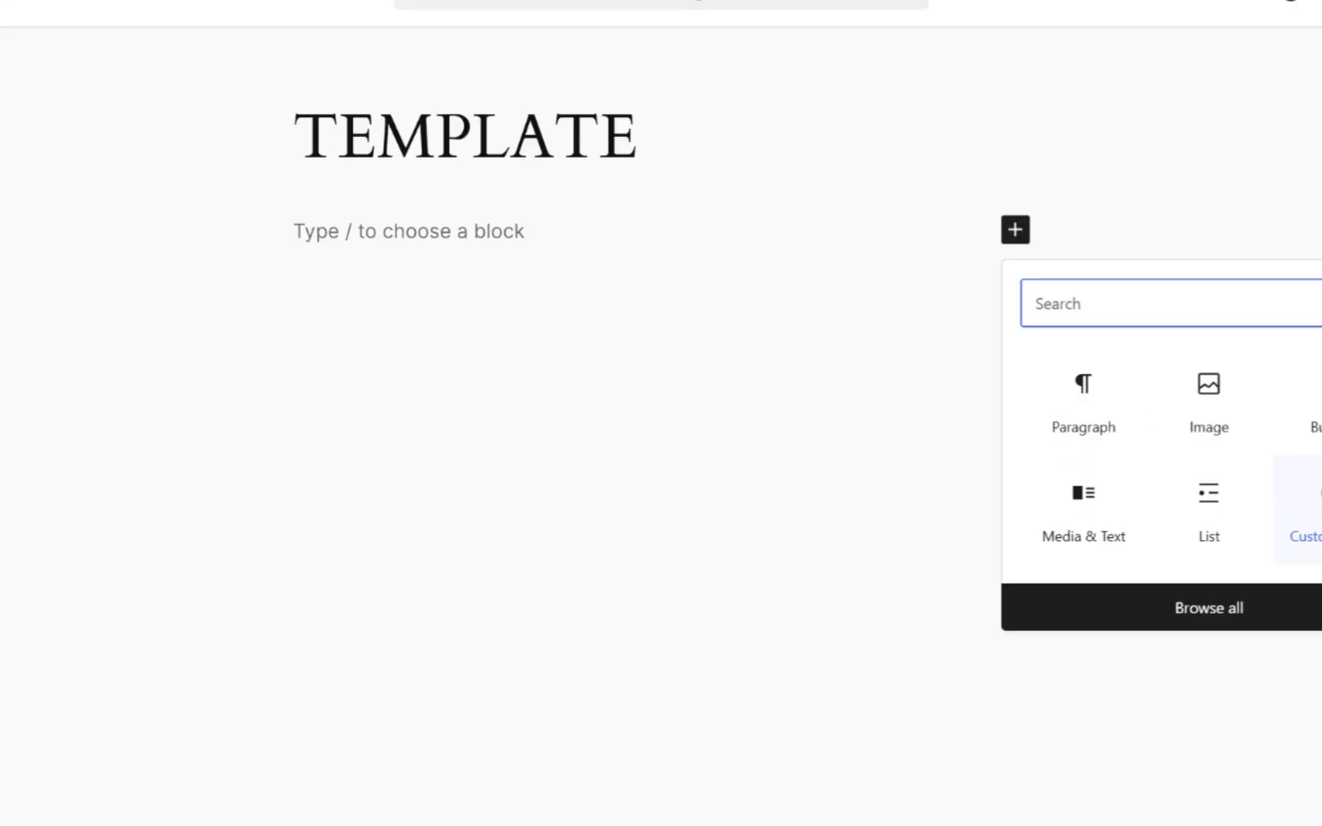
click(1317, 511)
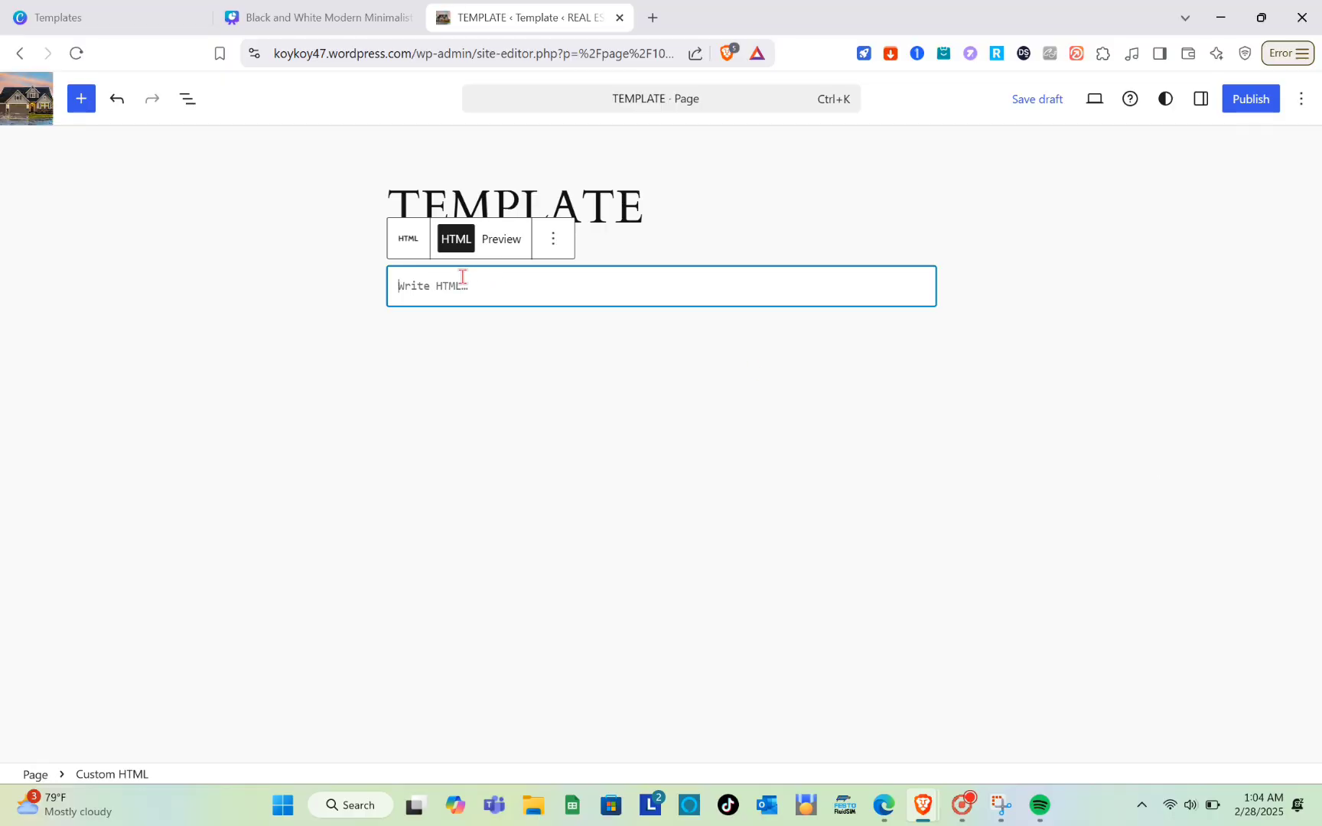
key(ctrl+v)
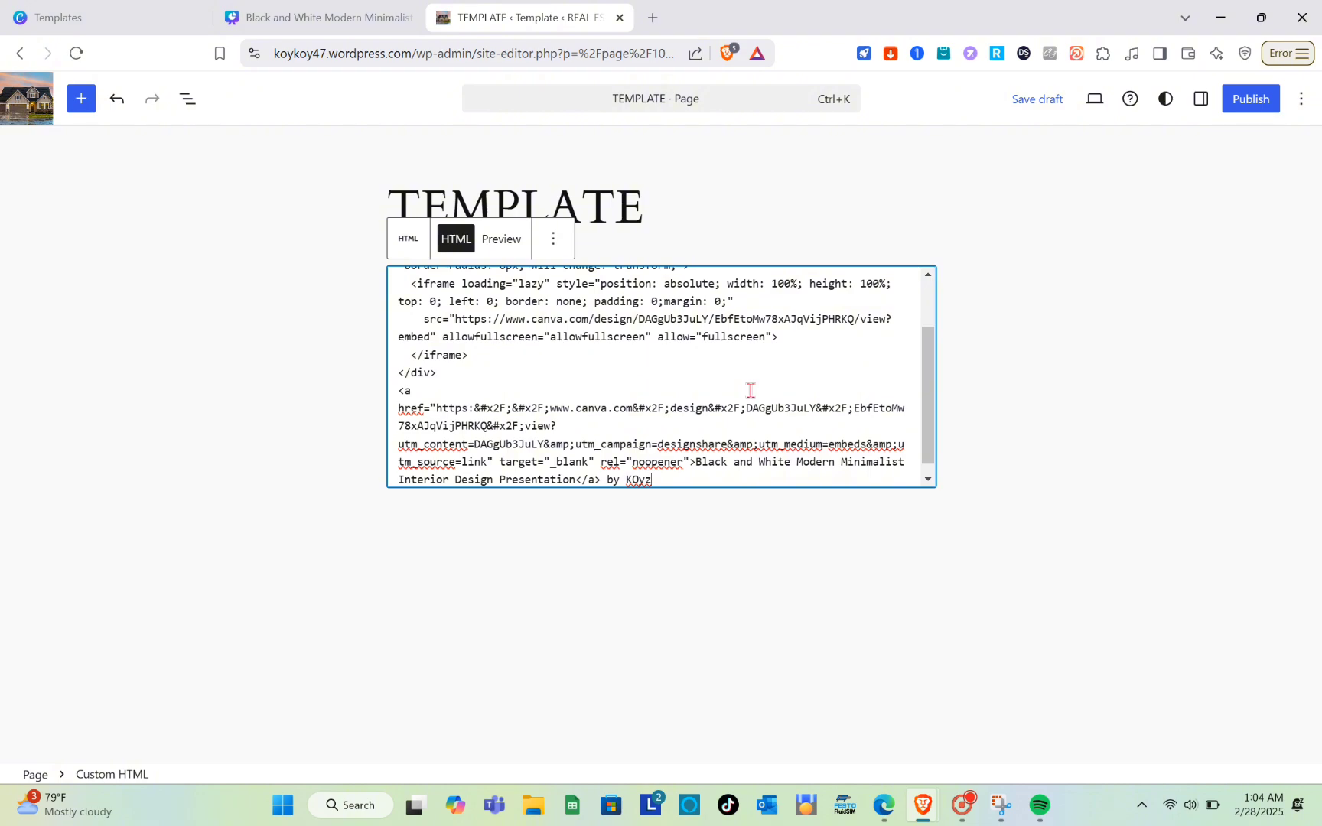
key(Return)
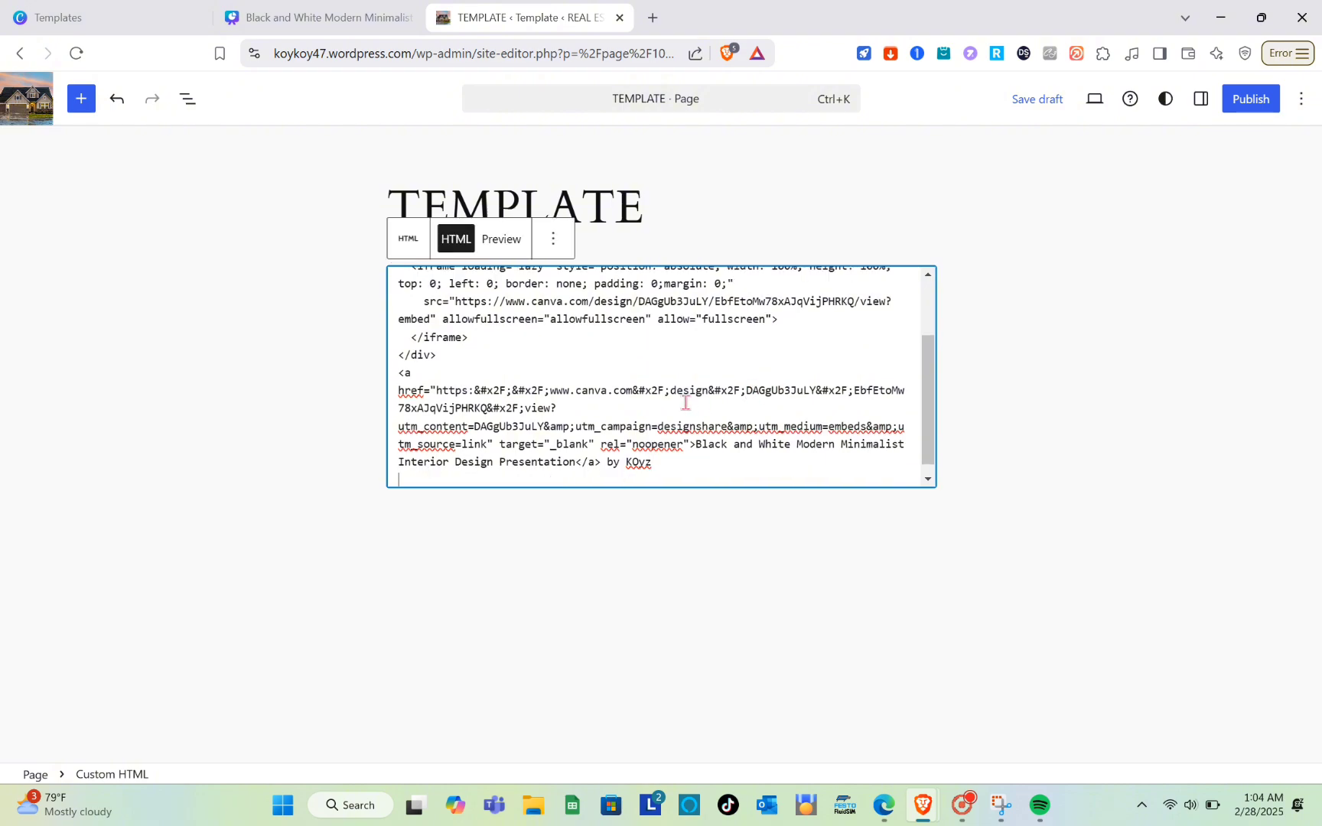
key(BackSpace)
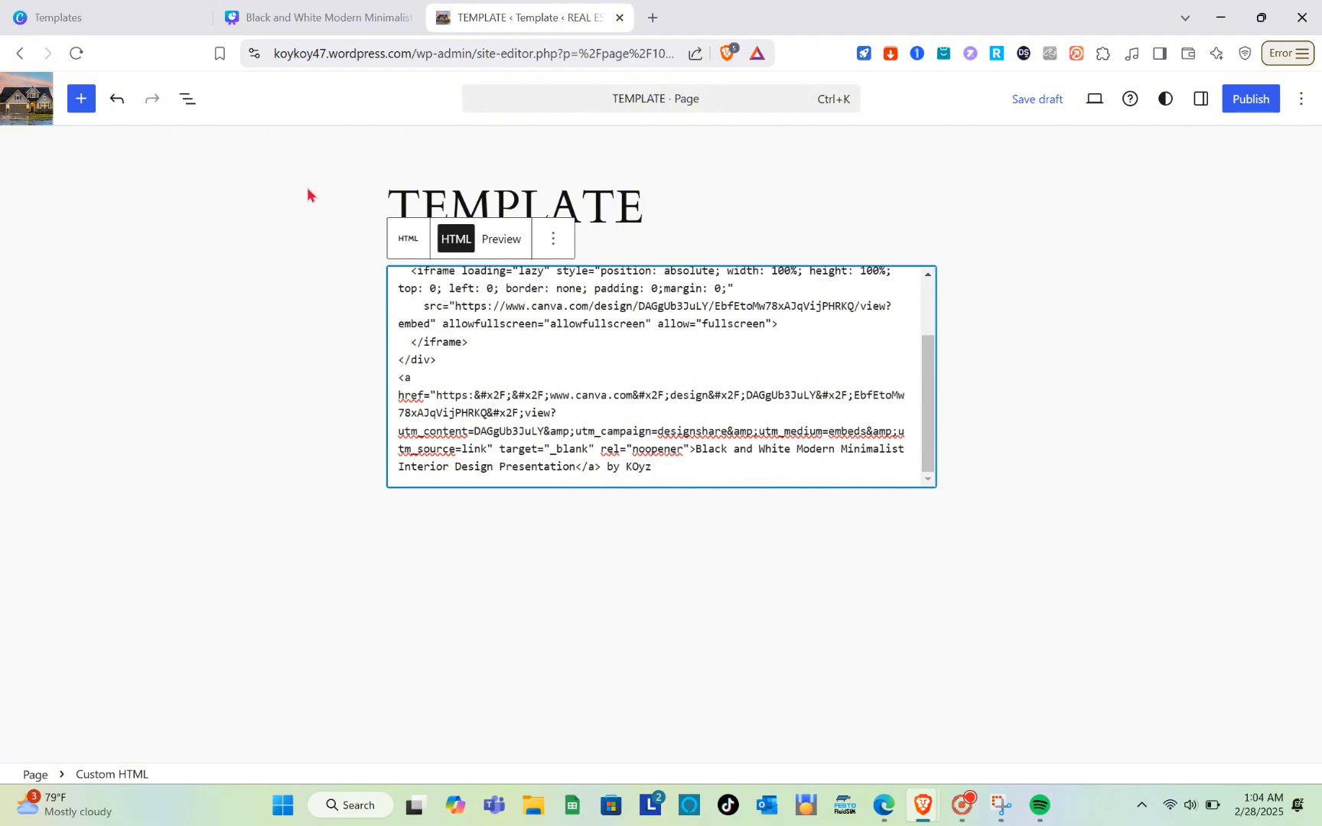
Preview the Custom HTML block to check how the embedded Canva design renders in the page.
click(501, 253)
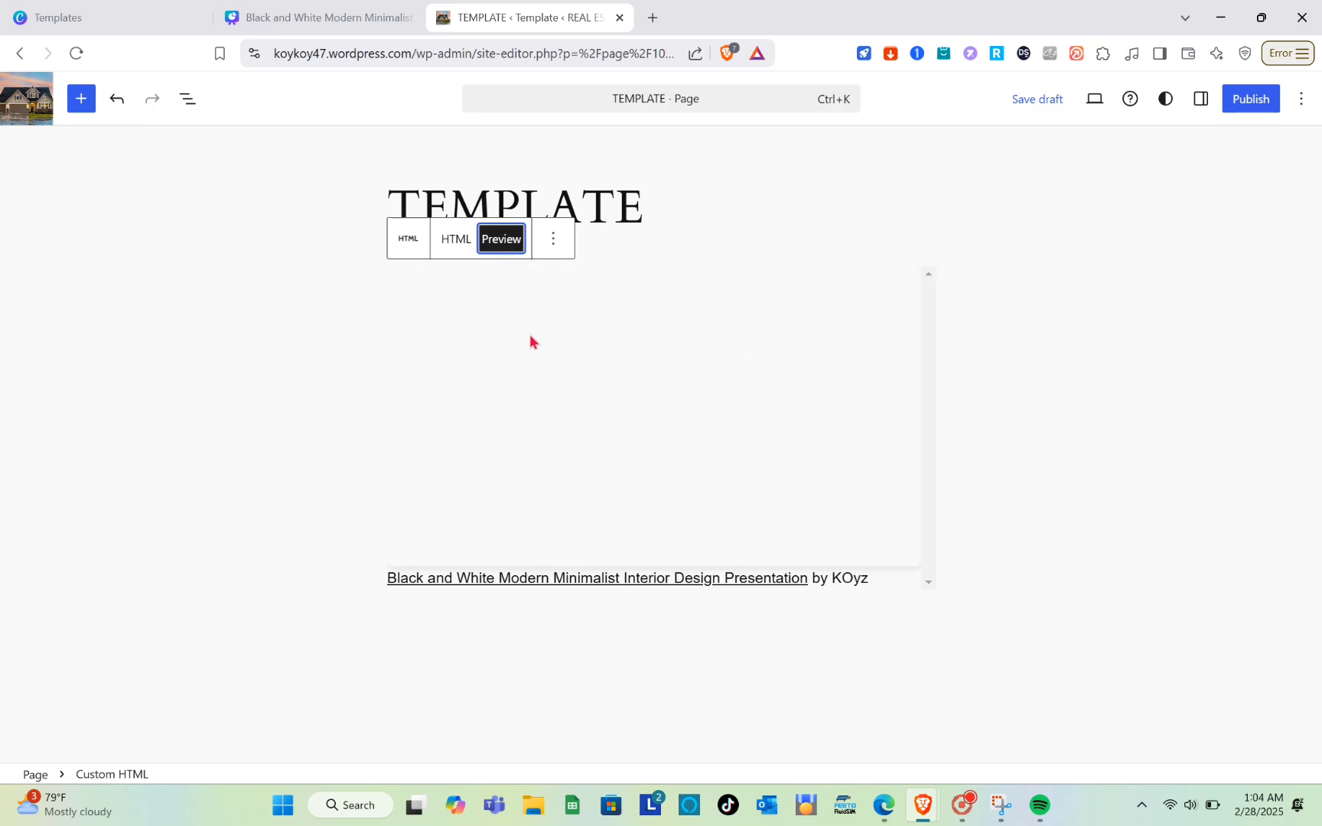
click(1027, 298)
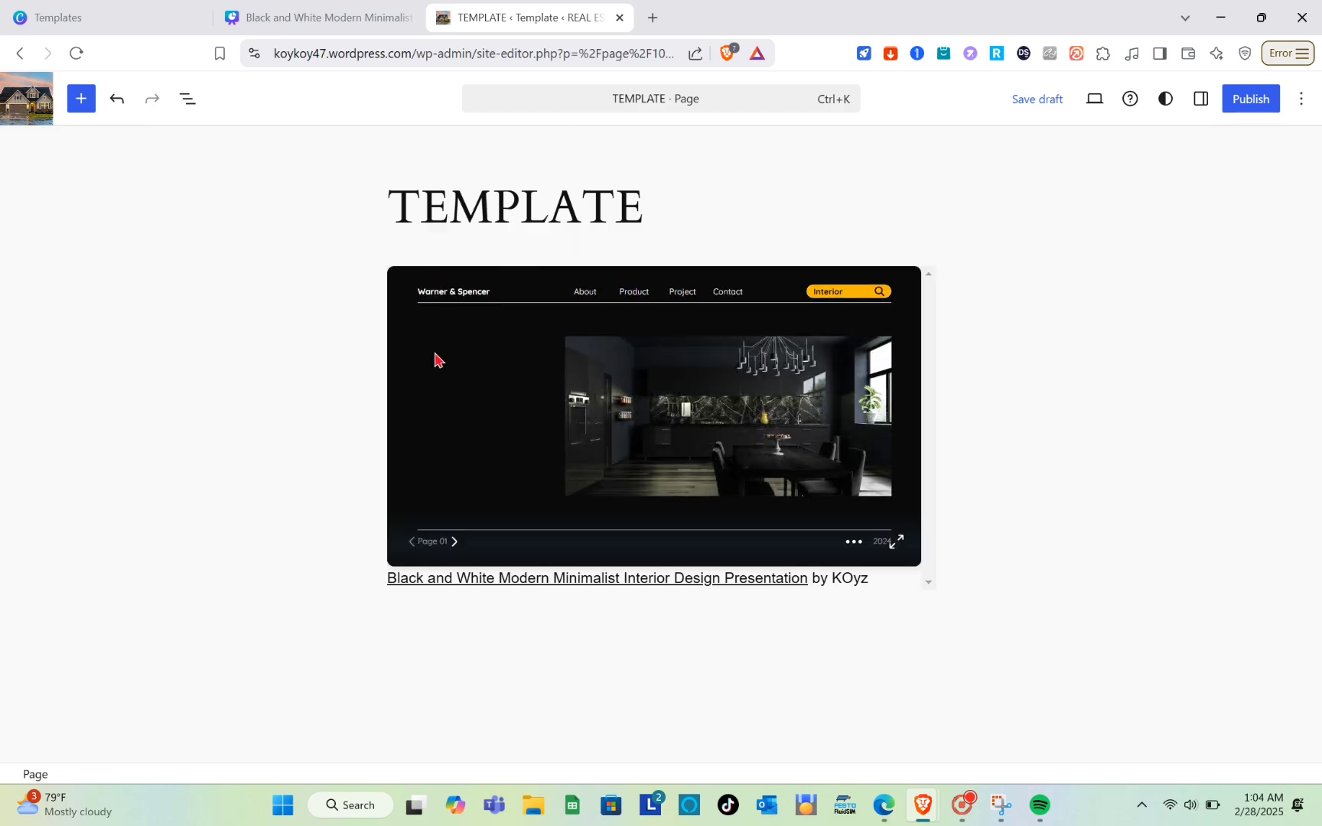
click(454, 545)
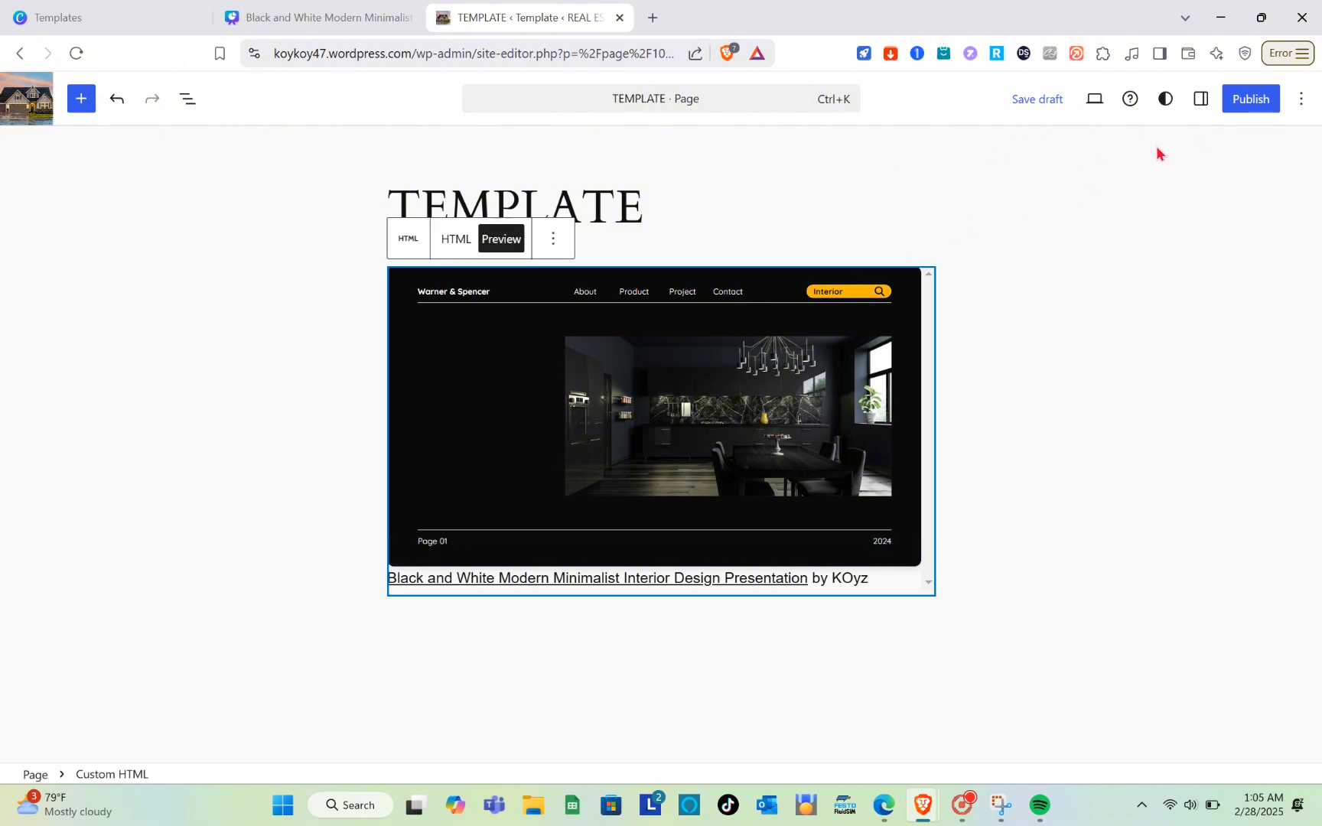
Publish the TEMPLATE page and view the live page down to the embedded design's credit link.
click(1266, 108)
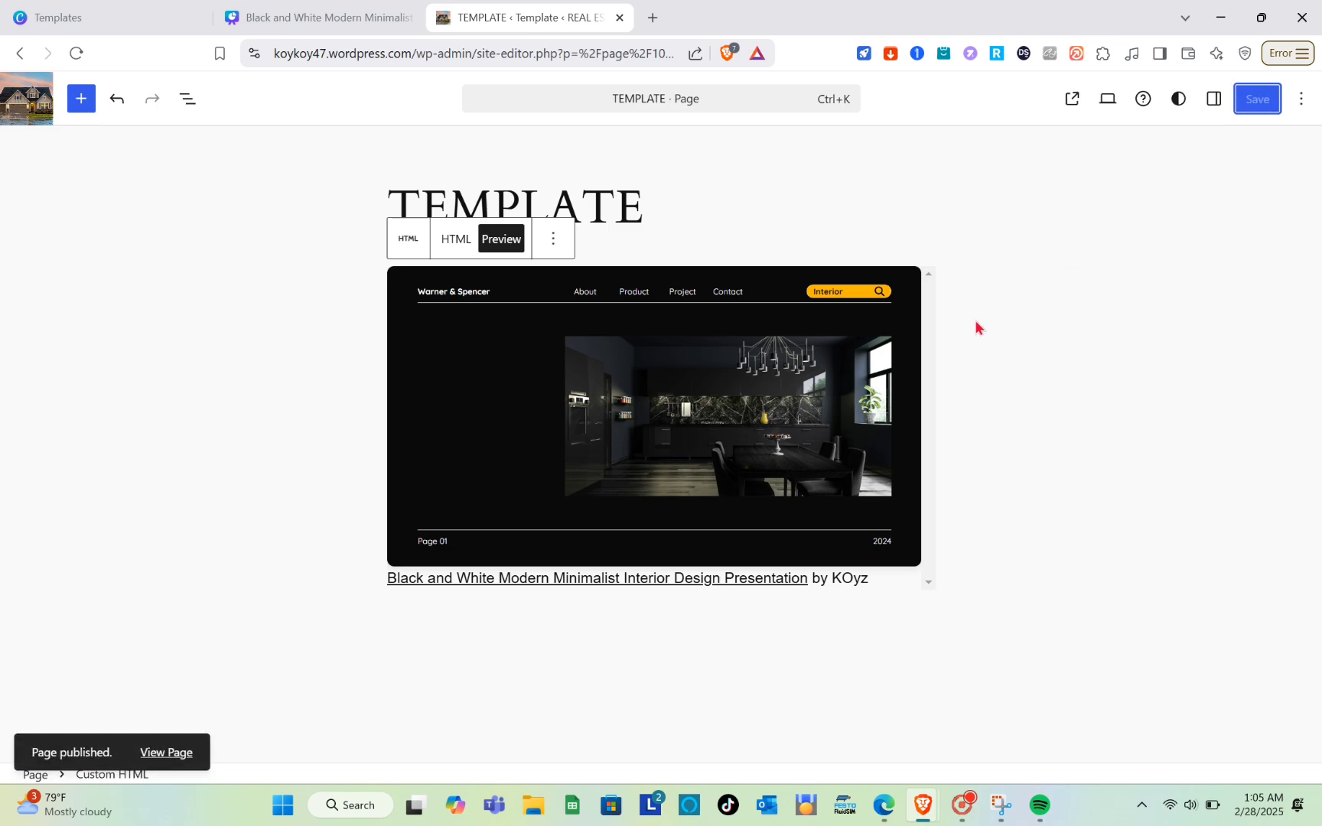
click(165, 755)
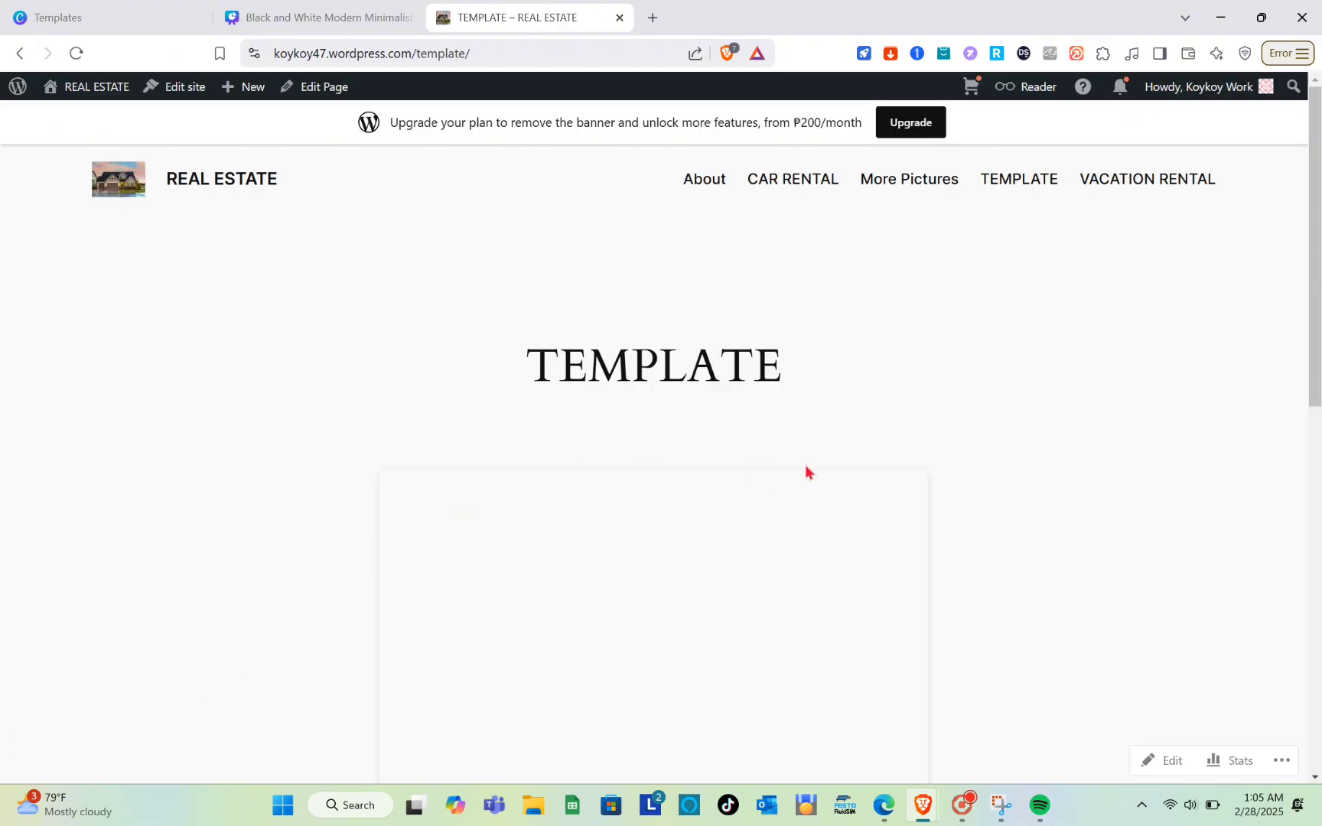
scroll(1004, 468, down, 8)
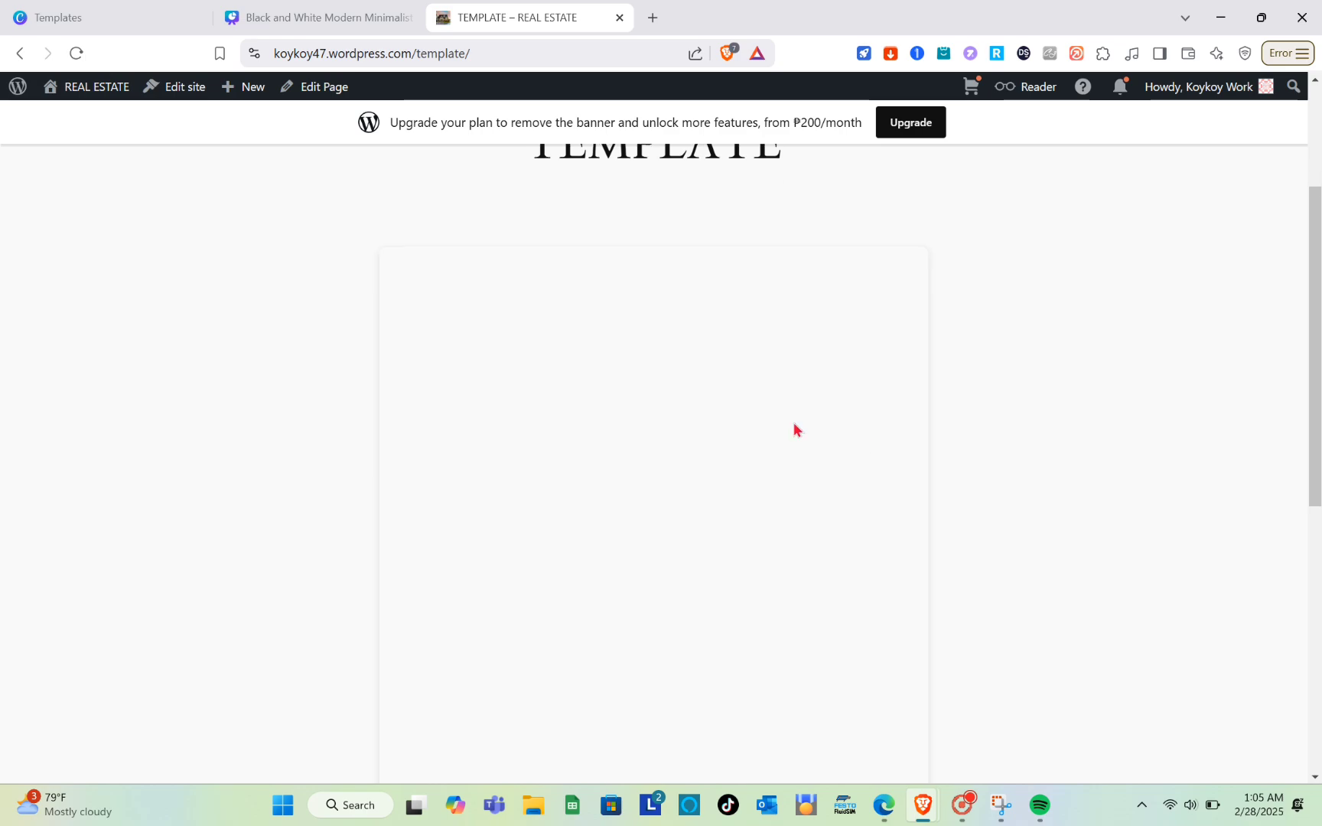
scroll(756, 435, up, 5)
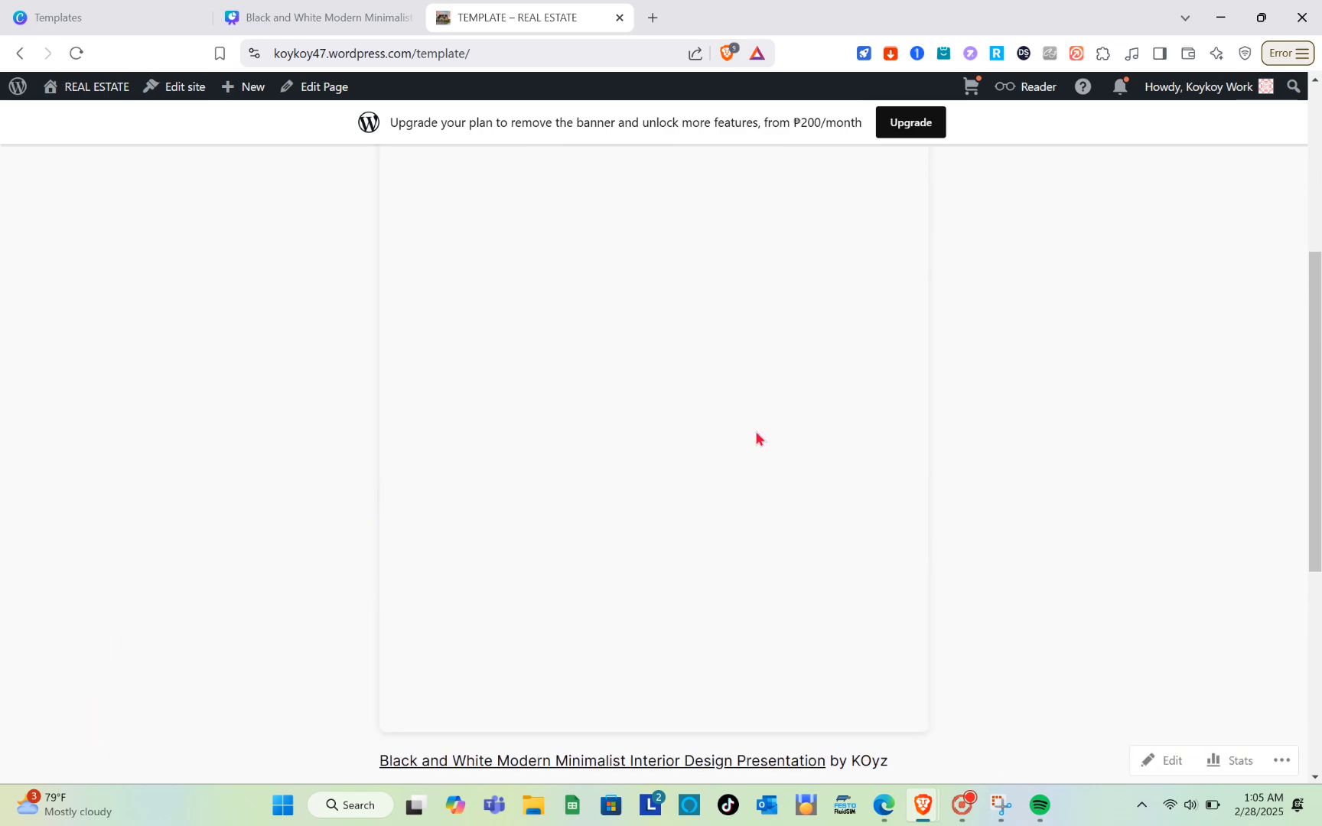
scroll(756, 434, up, 4)
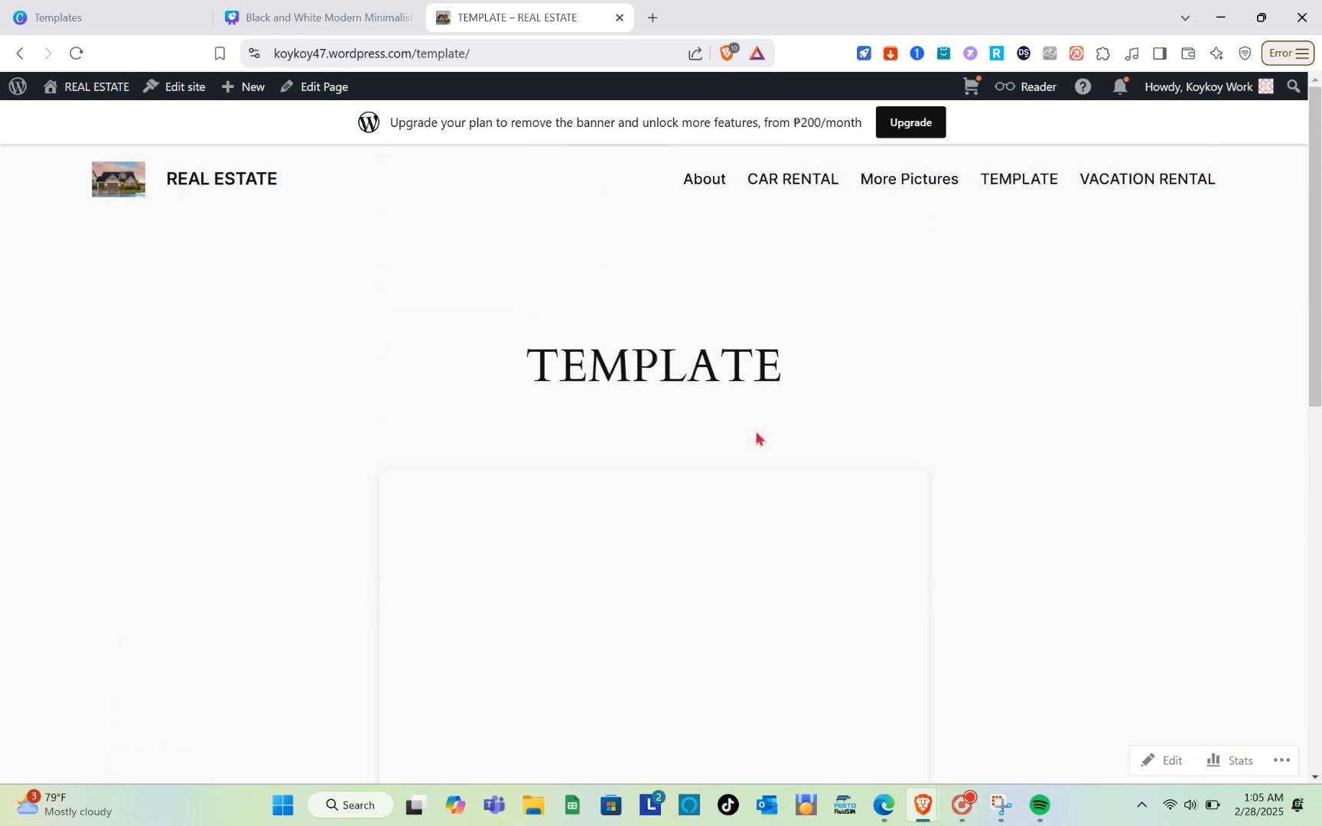
View the linked Canva design in its own browser tab, close it and return to the published TEMPLATE page.
click(1008, 185)
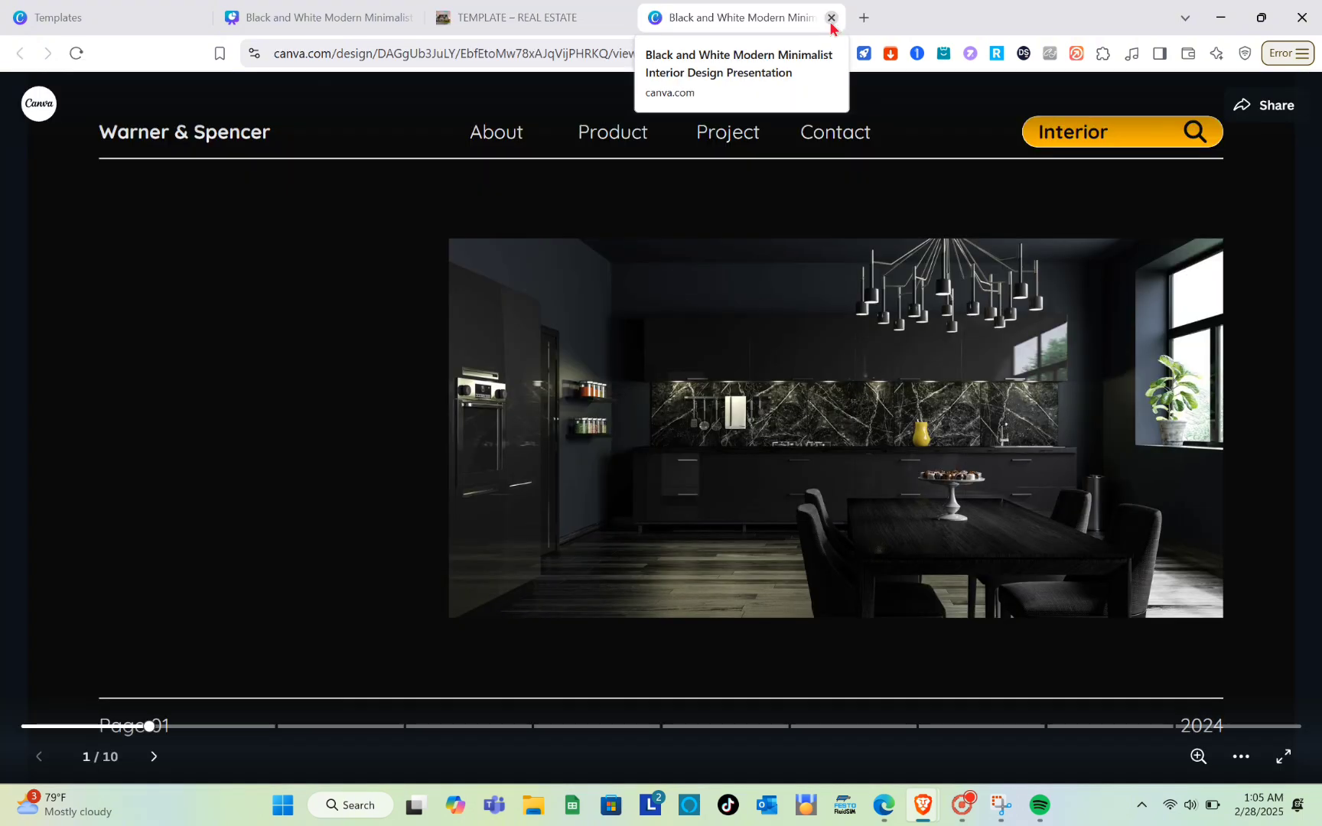
click(831, 17)
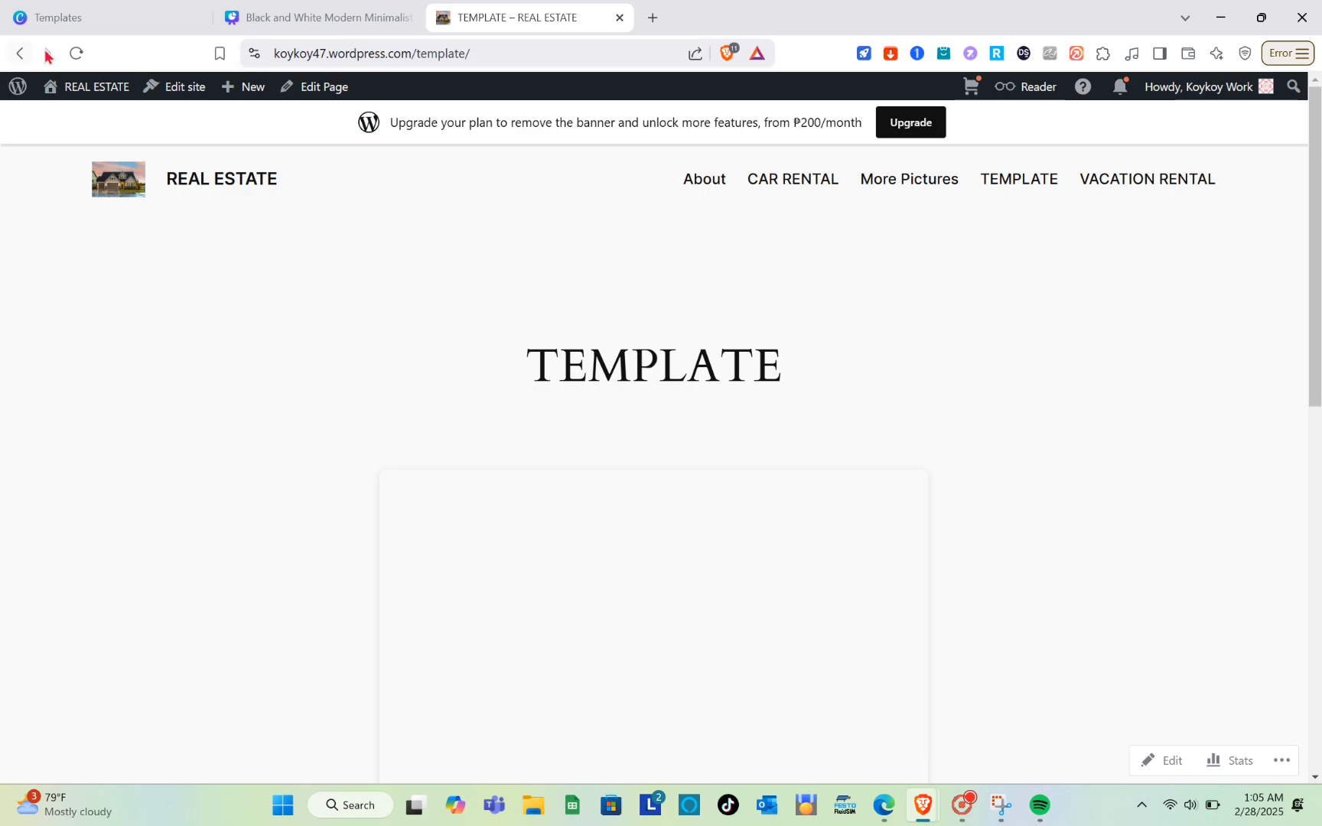
click(324, 17)
click(520, 17)
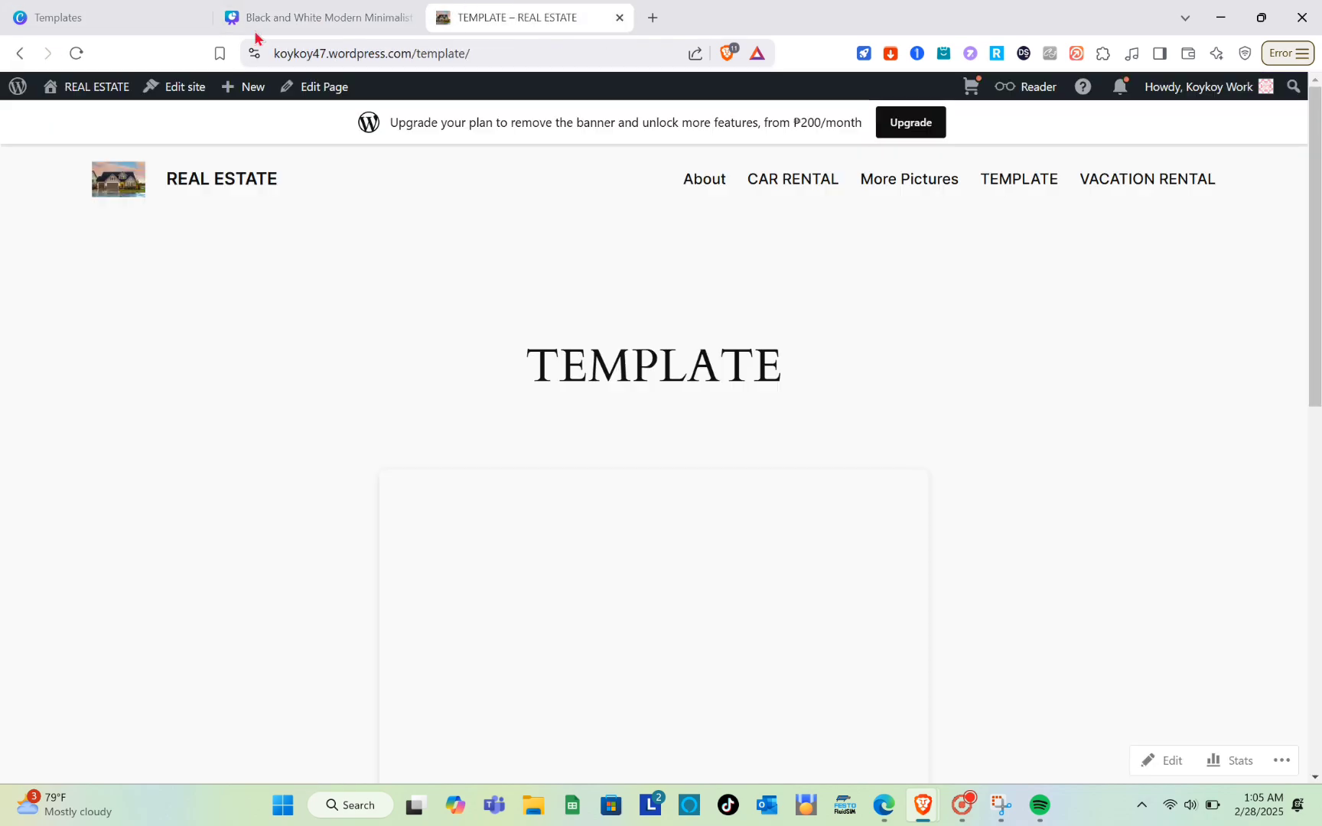